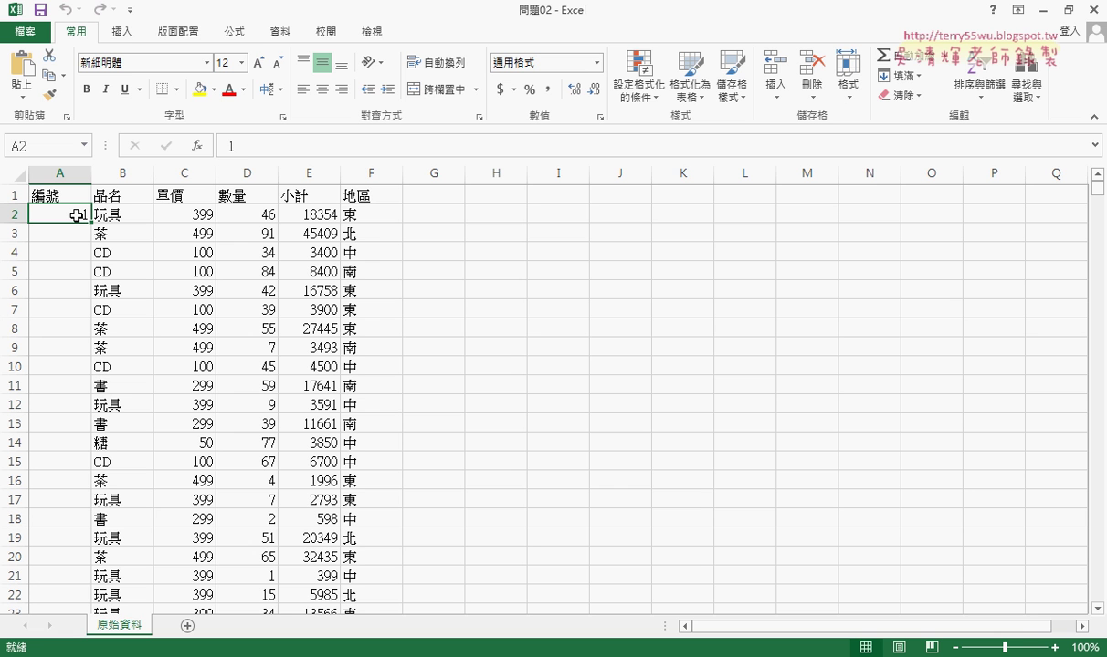
- Insert the ROW function, from the 檢視與參照 category, into cell A2 with no arguments
click(197, 145)
click(564, 236)
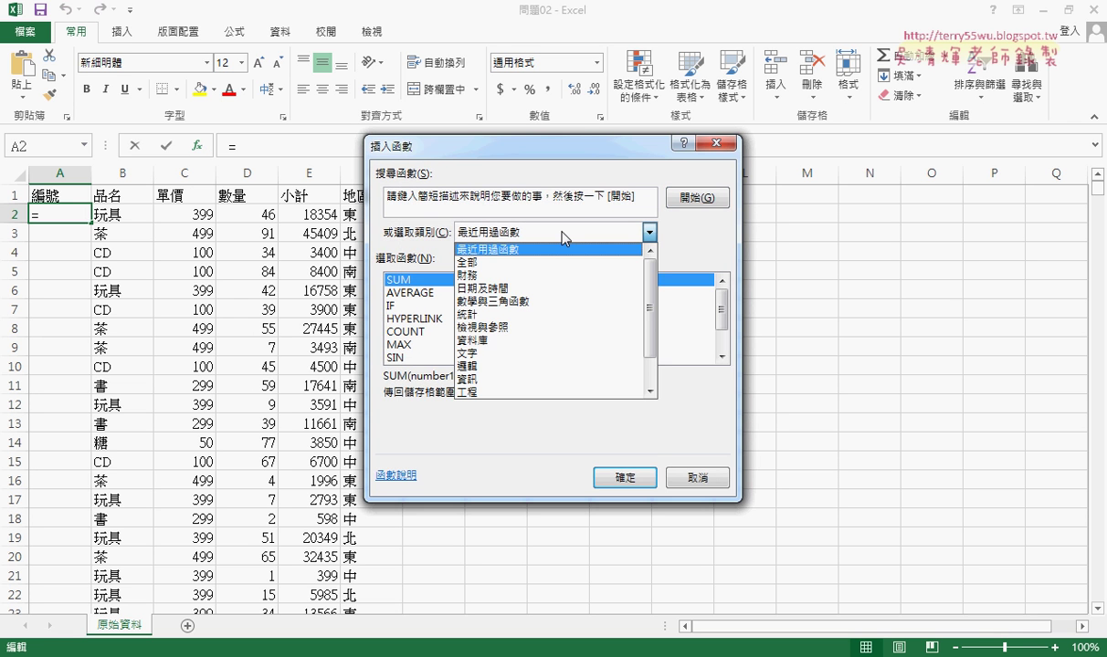
click(589, 326)
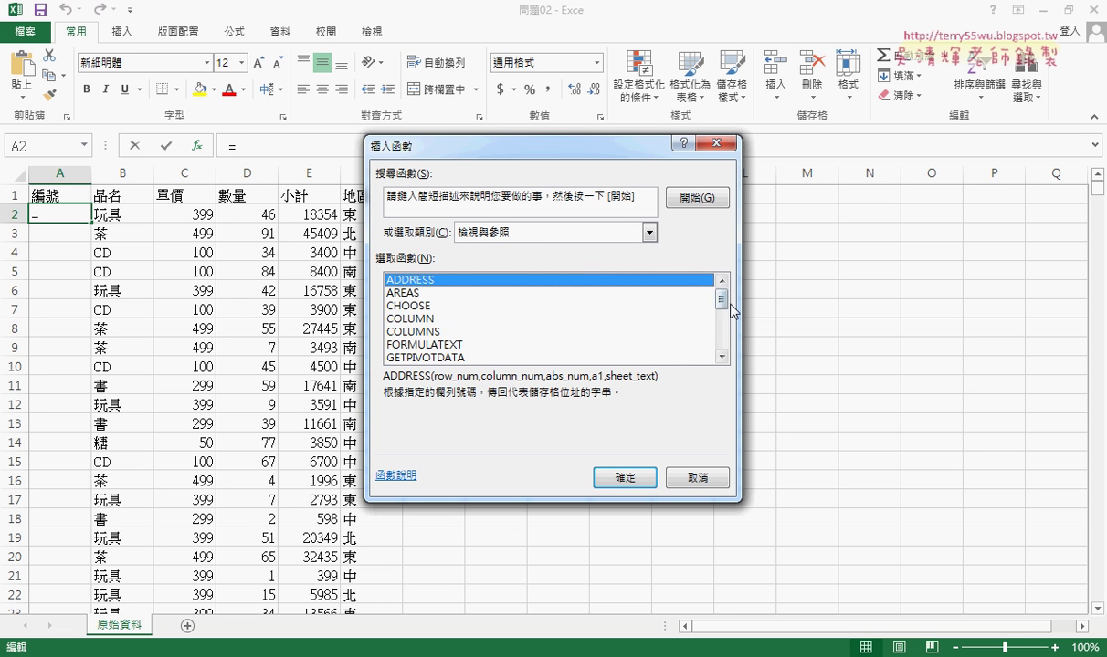
drag(728, 302, 723, 345)
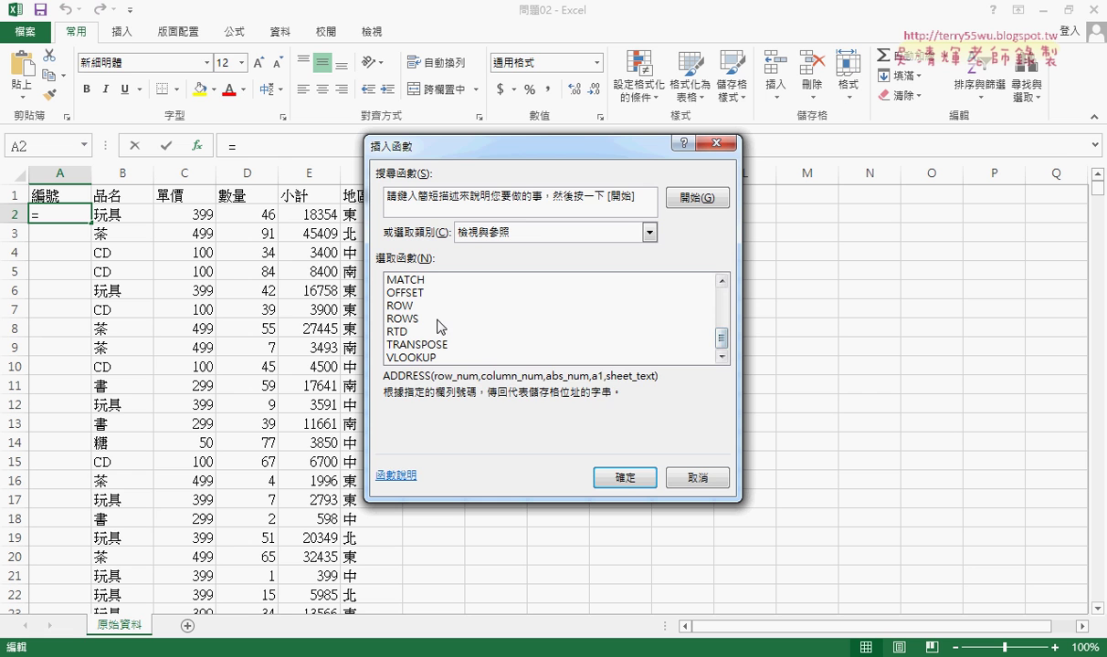
click(489, 311)
click(626, 477)
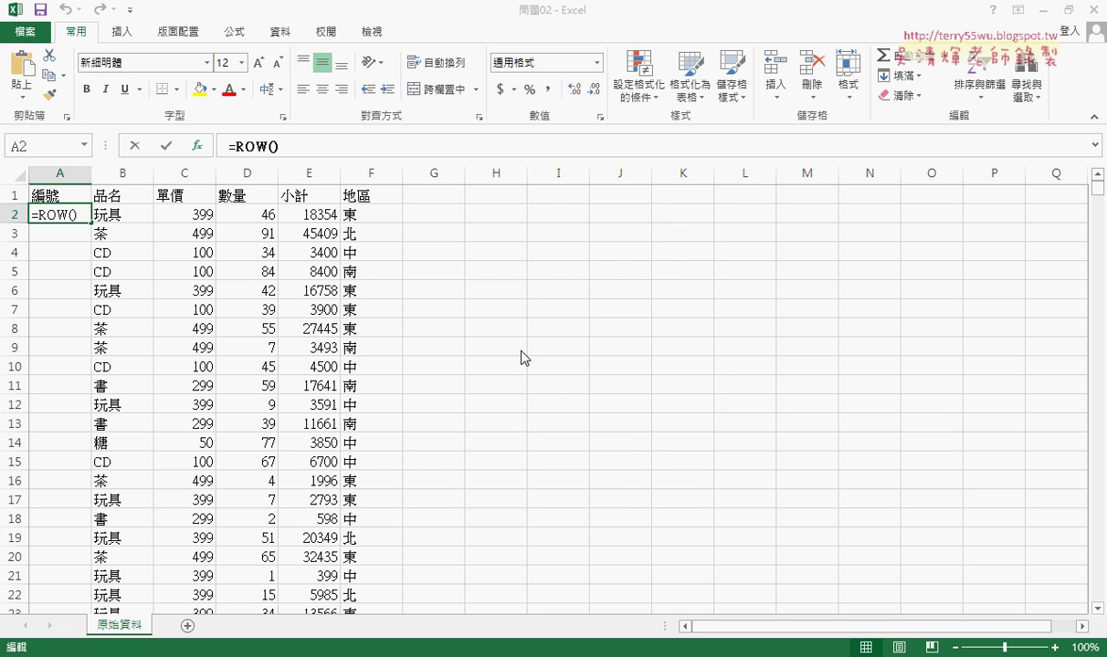
click(703, 408)
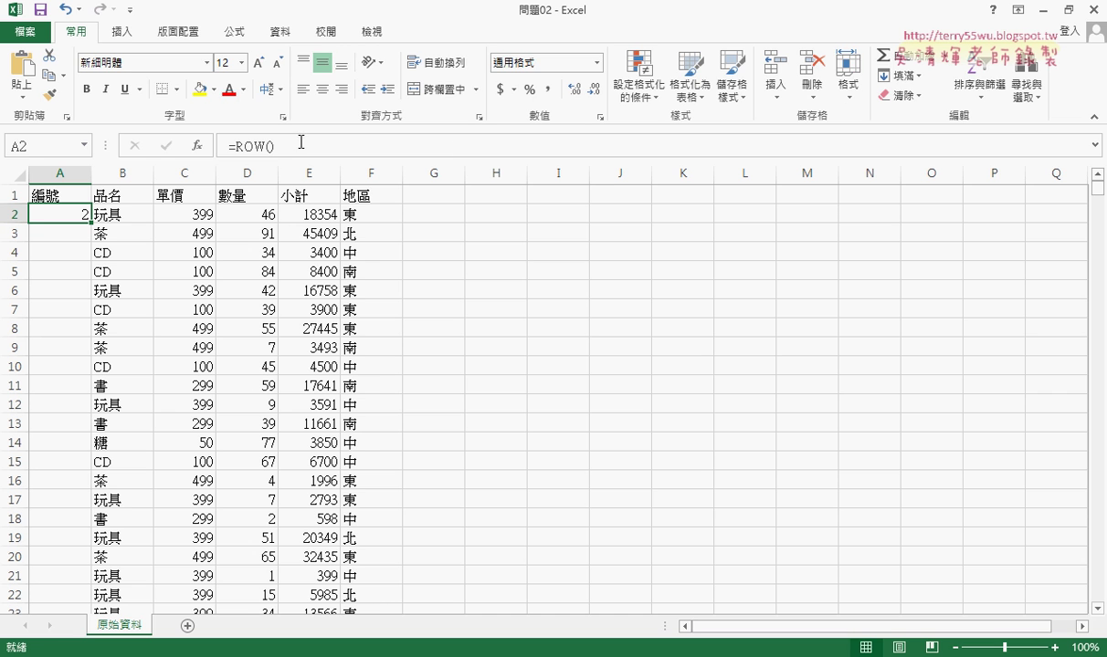
- Change A2's formula to =ROW()-1 and fill it down column A
click(448, 148)
text(-)
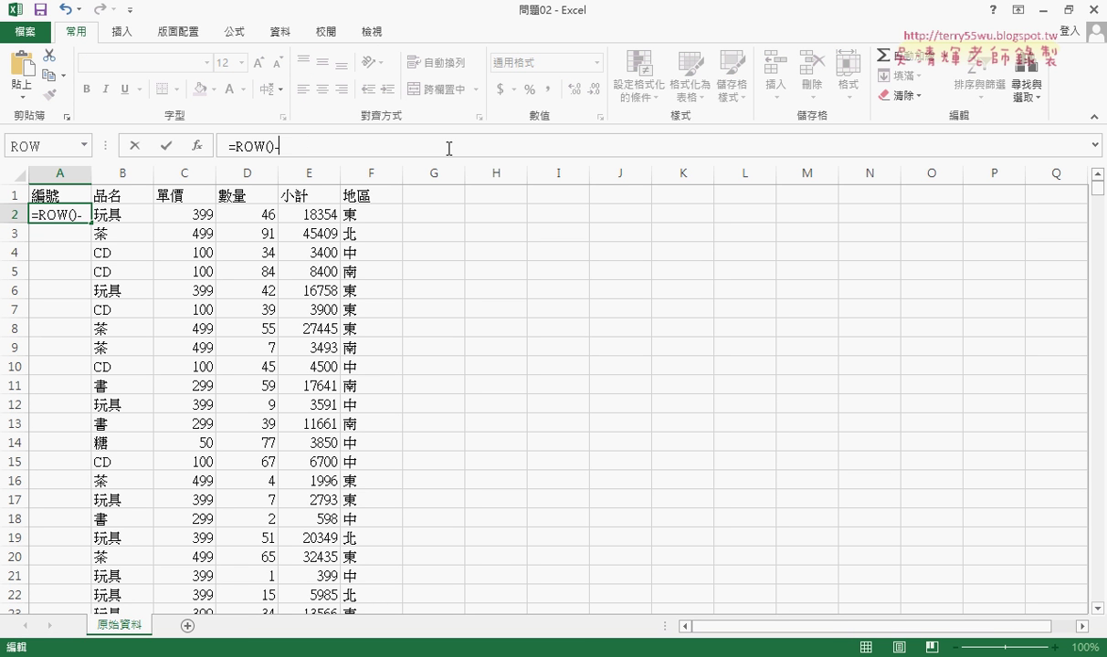
text(1)
click(166, 146)
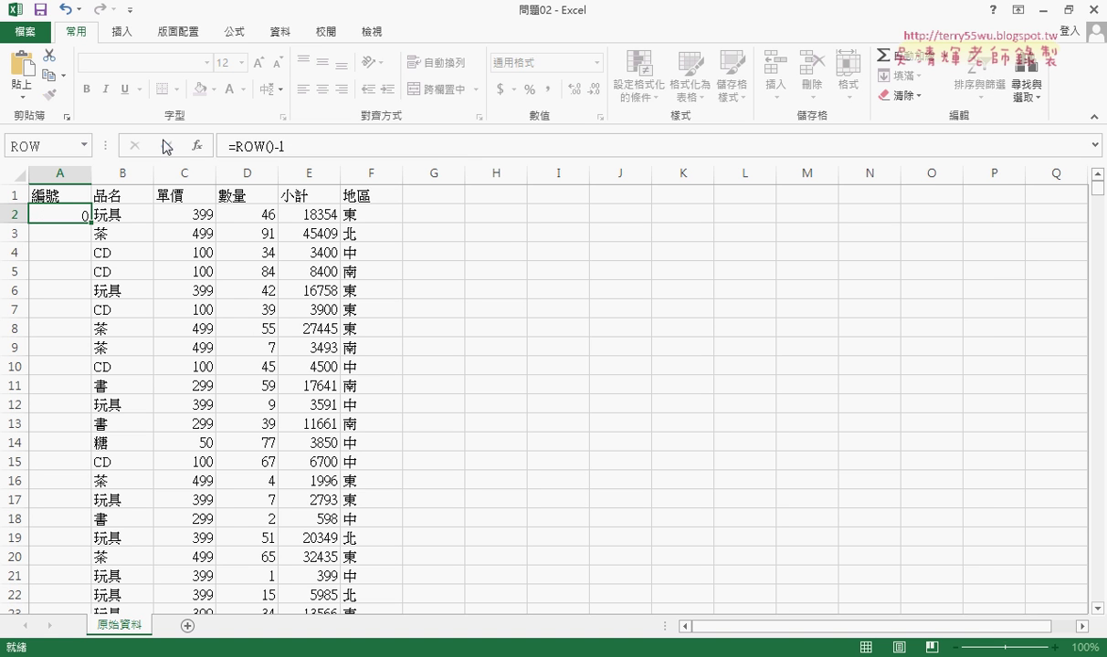
double_click(91, 223)
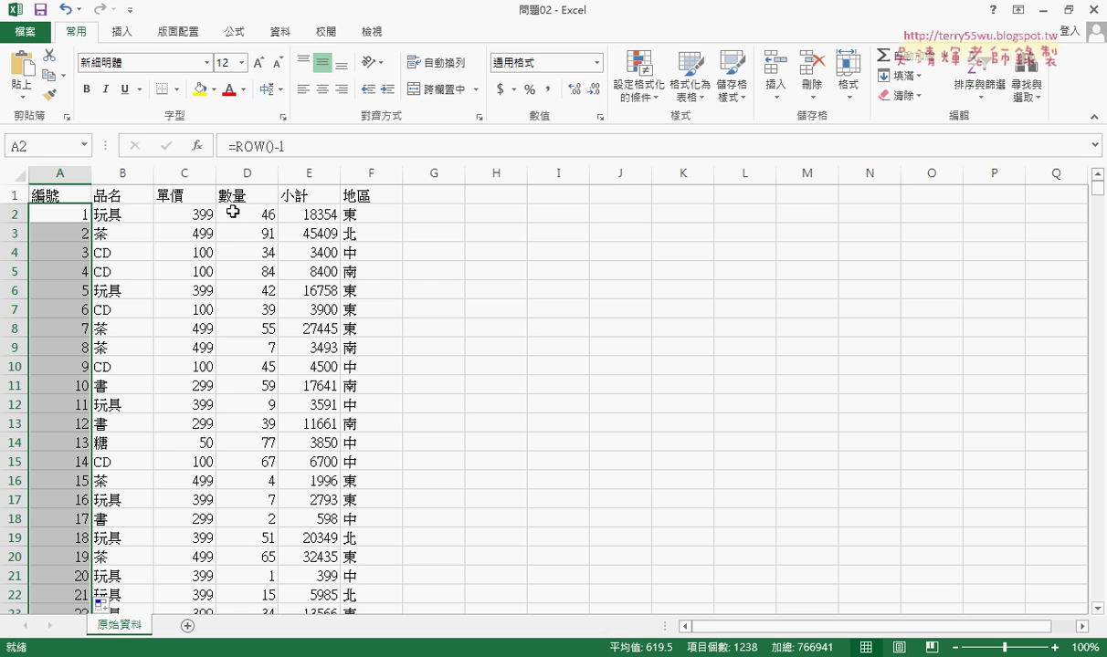
- Cut the ROW()-1 part out of A2's formula
click(237, 147)
double_click(237, 147)
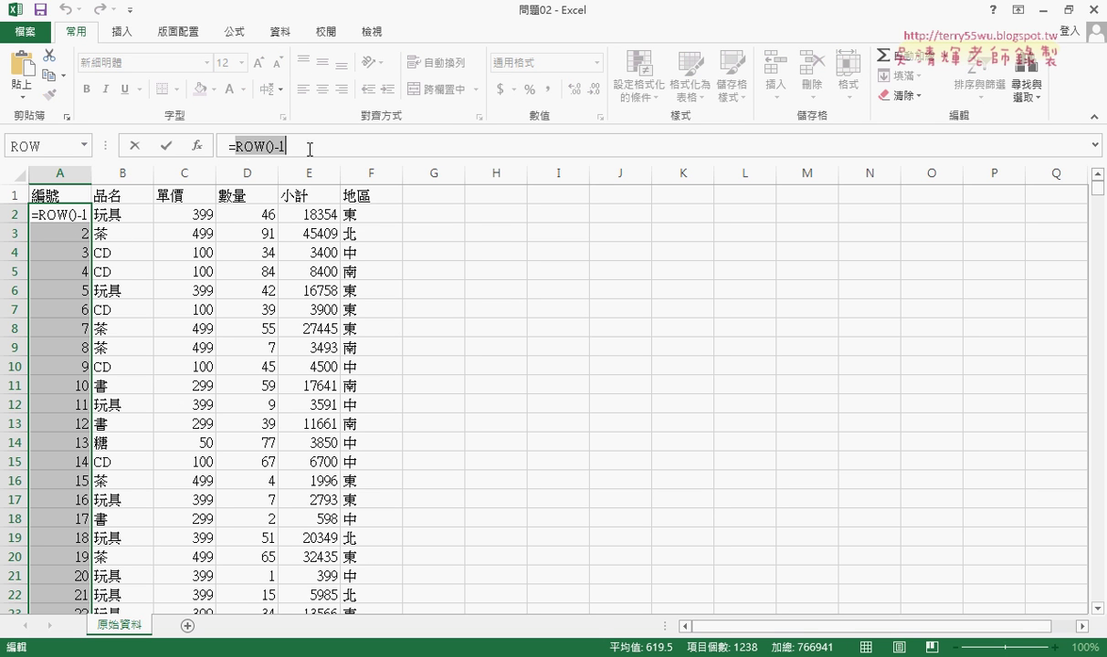
right_click(264, 155)
click(310, 164)
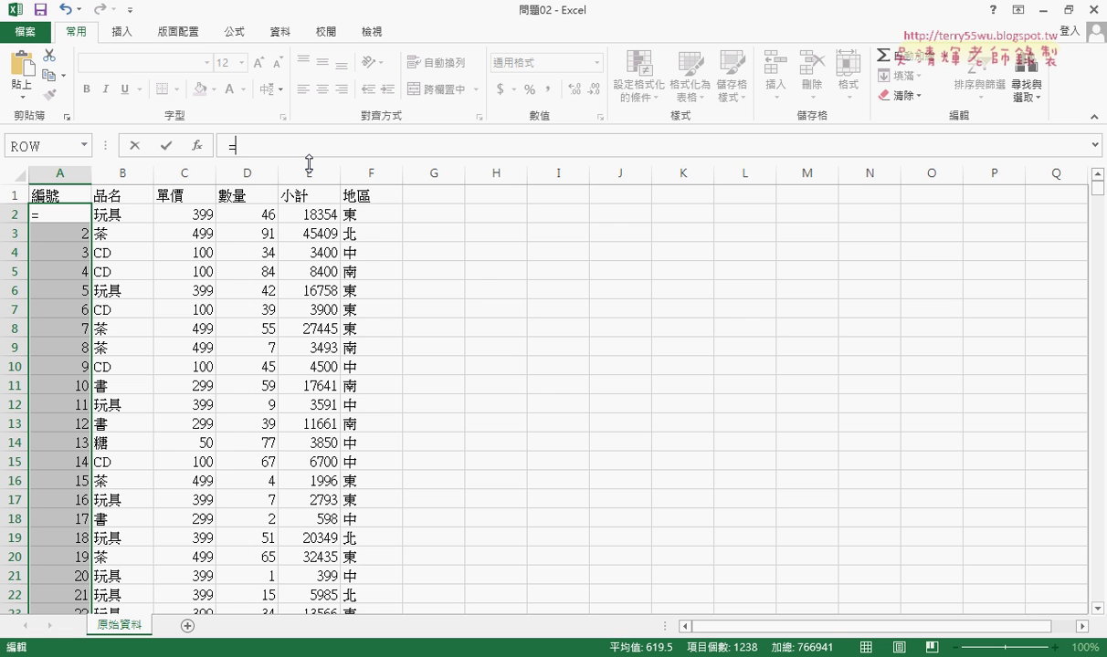
- Choose the TEXT function from the 文字 category in Insert Function for A2
click(196, 146)
click(544, 233)
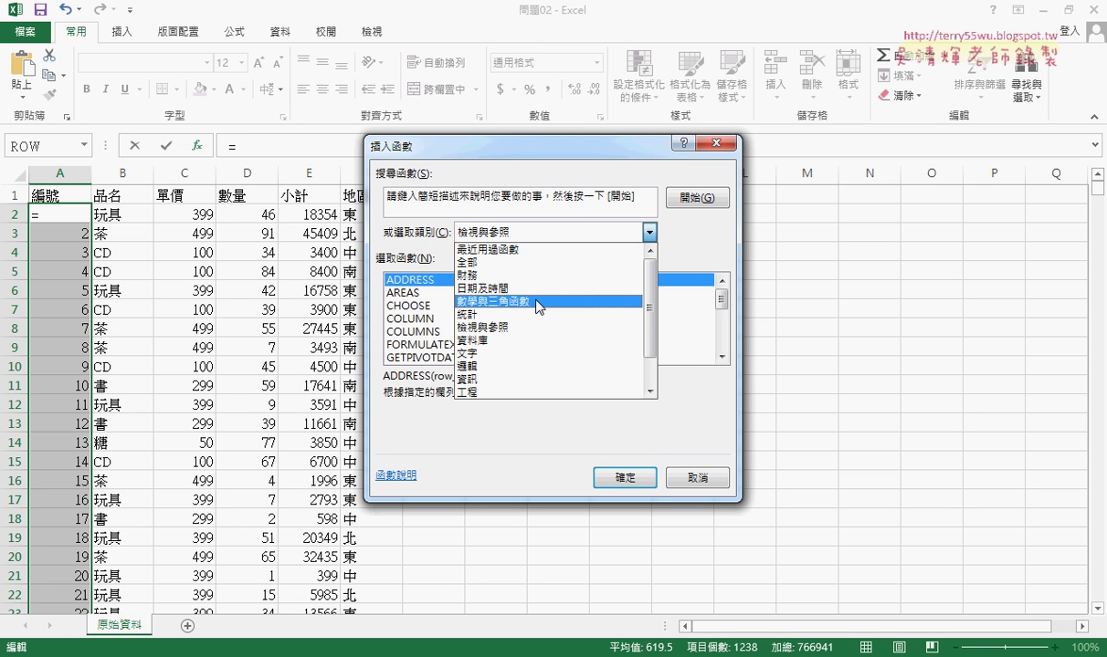
click(507, 352)
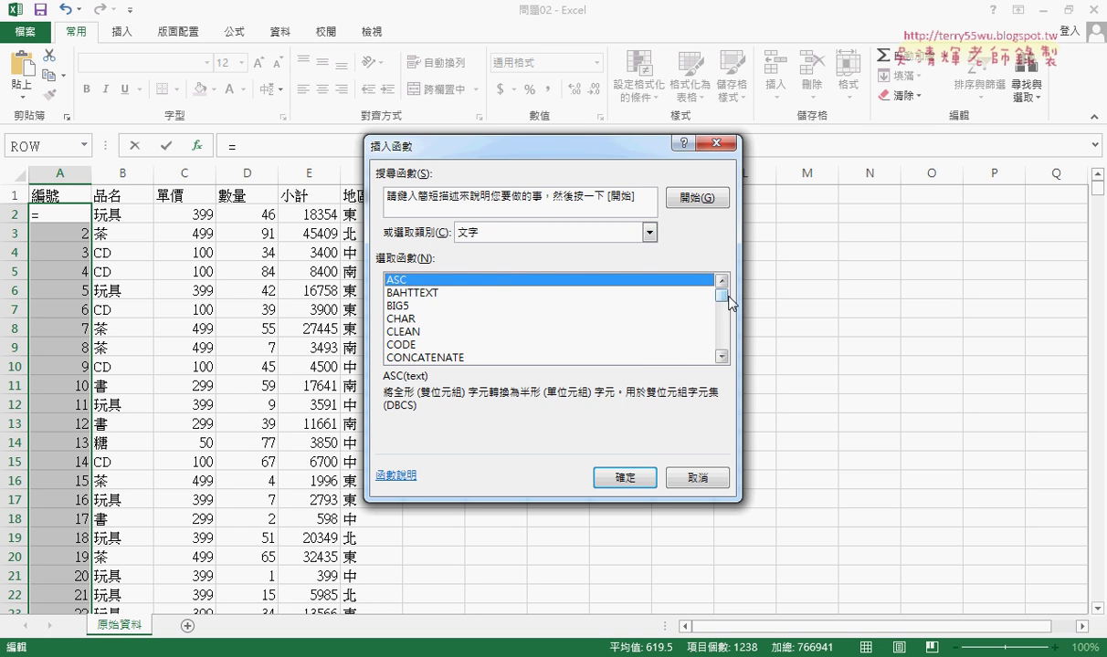
drag(722, 297, 721, 336)
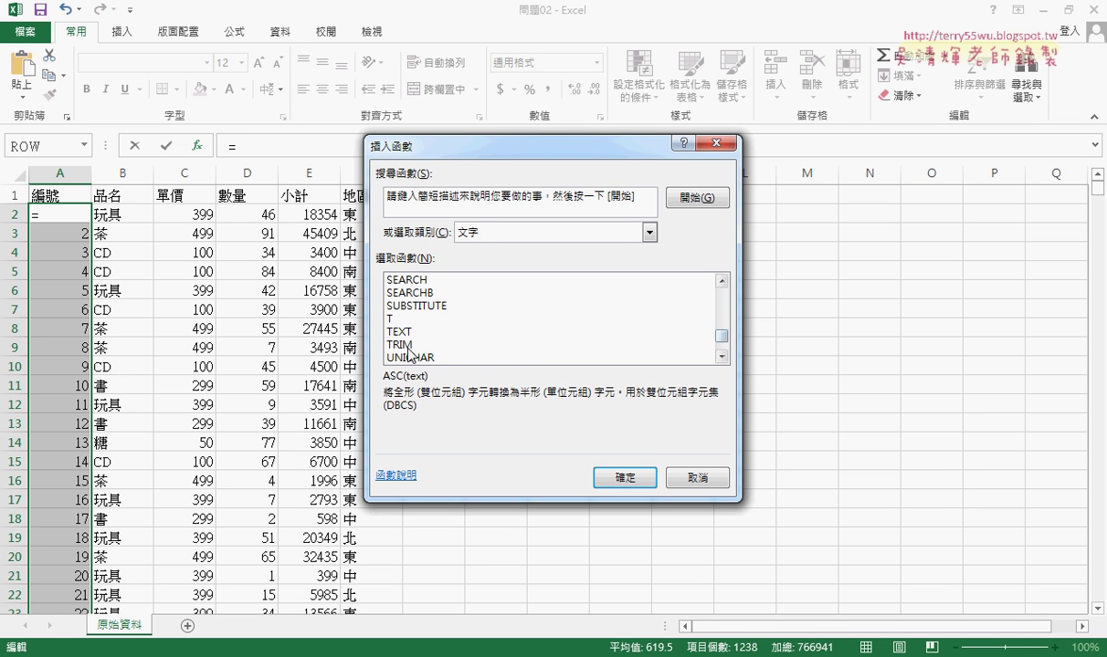
click(412, 334)
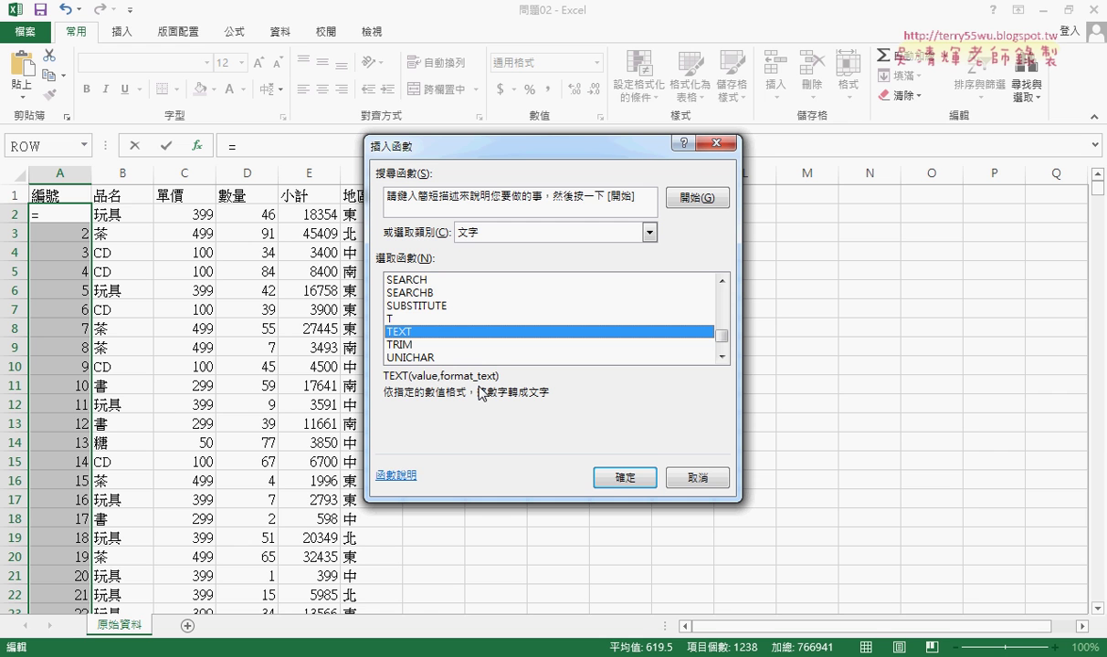
- Show the TEXT function help examples, such as =TEXT(1234.567,"$#,##0.00"), beside the dialog
click(398, 475)
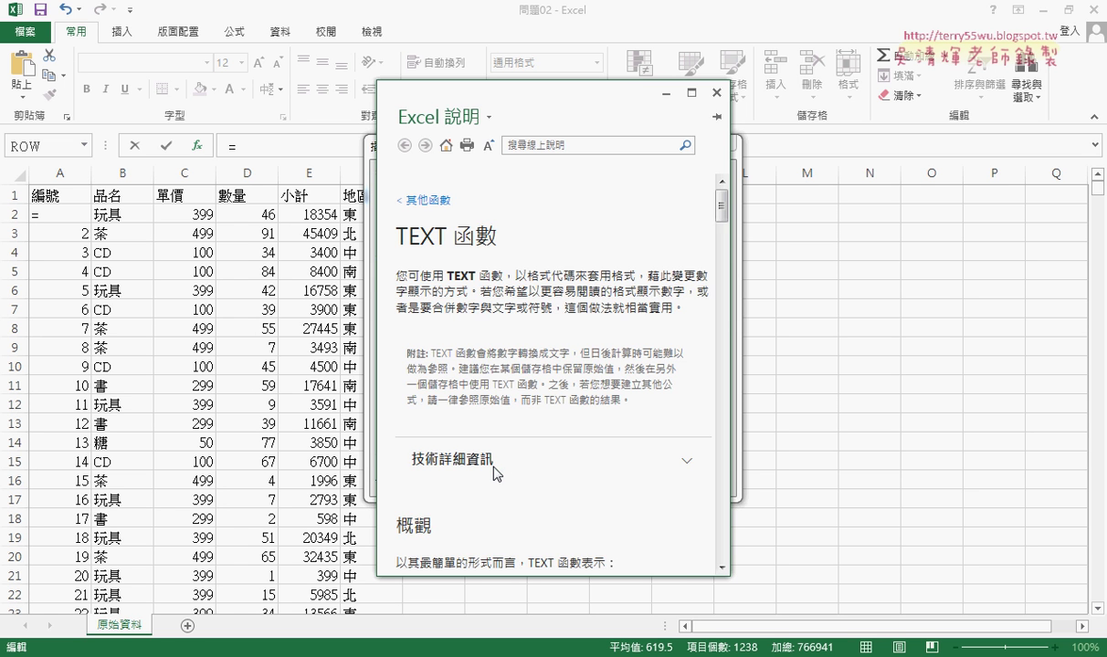
mouse_move(720, 208)
mouse_down()
mouse_move(727, 262)
mouse_move(849, 245)
mouse_up()
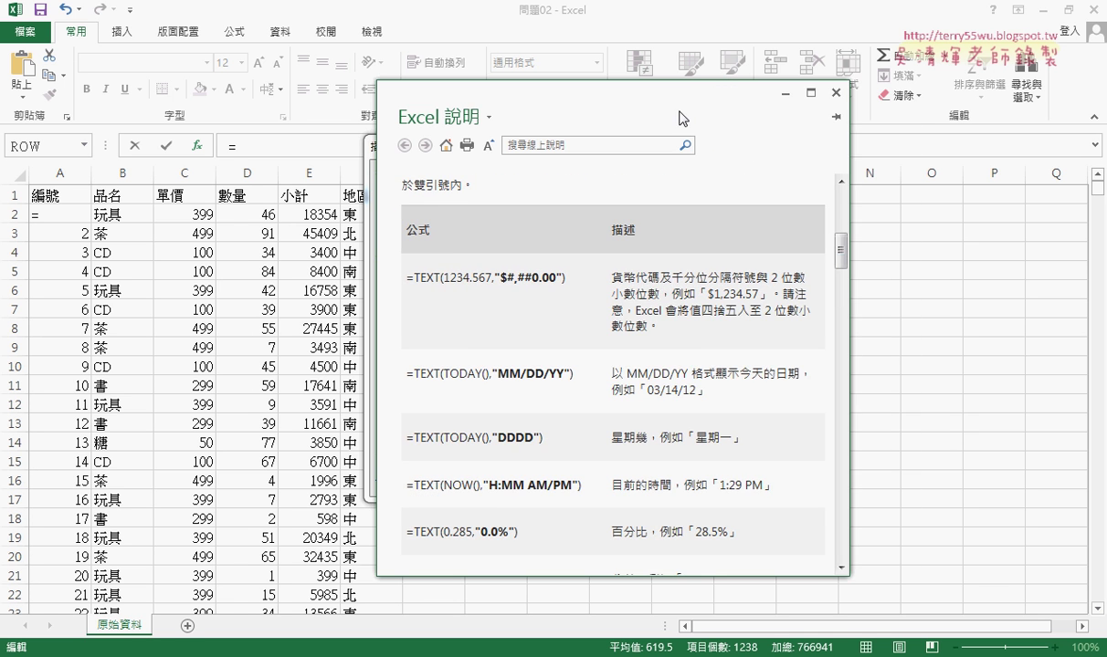
drag(679, 118, 844, 130)
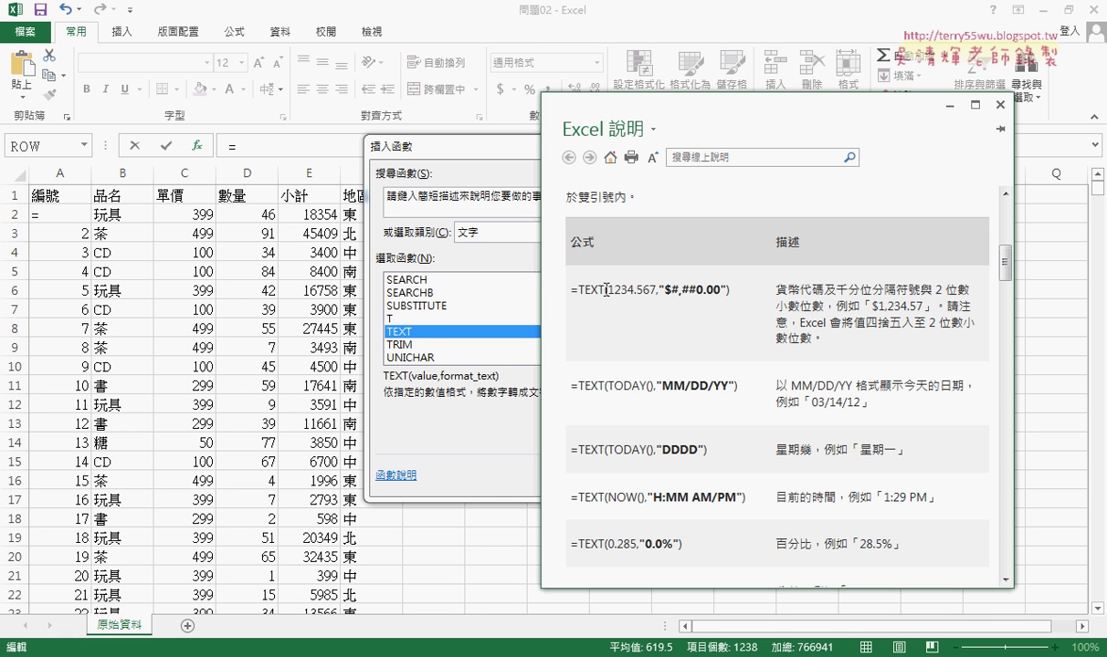
drag(606, 289, 649, 291)
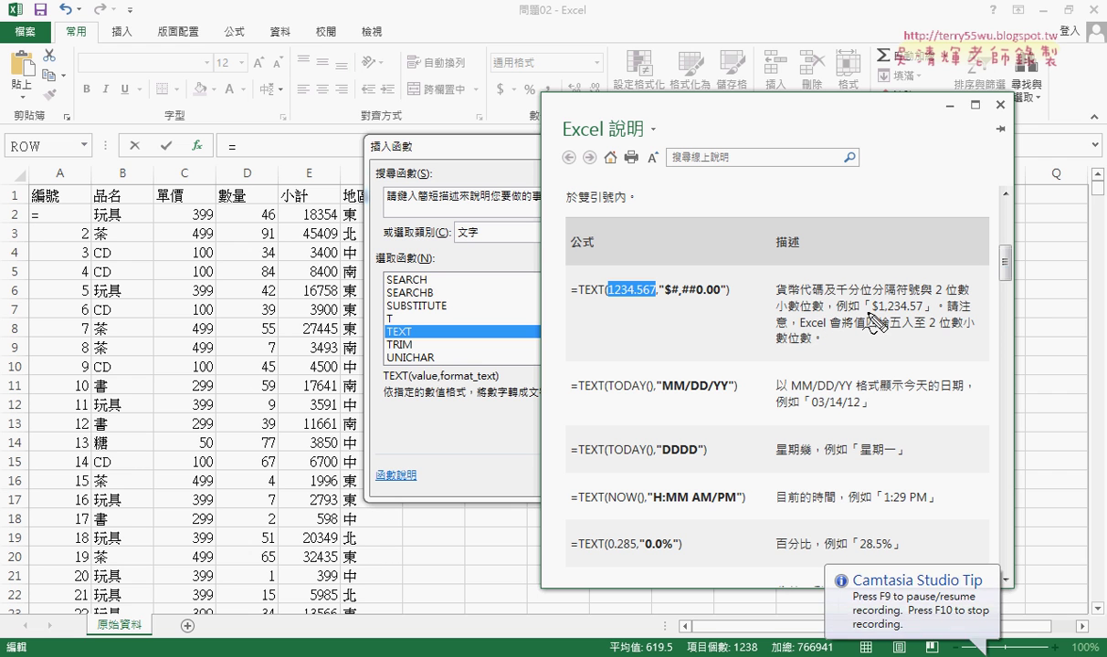
drag(874, 314, 930, 313)
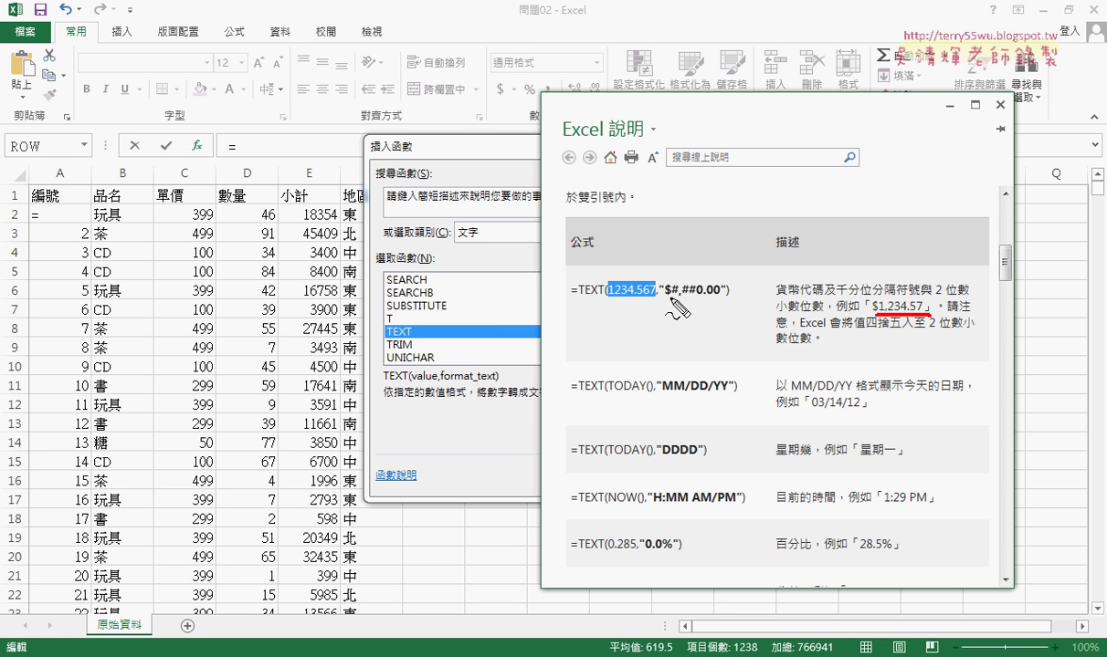
drag(665, 299, 724, 297)
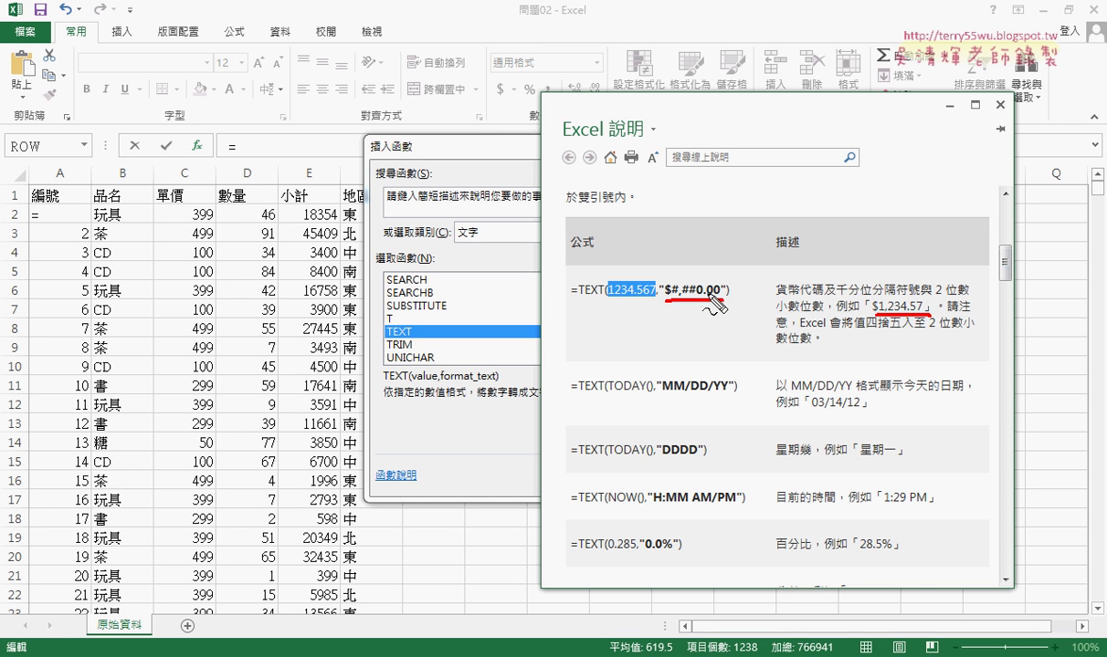
drag(667, 299, 721, 299)
mouse_move(706, 279)
mouse_down()
mouse_move(871, 288)
mouse_move(884, 301)
mouse_up()
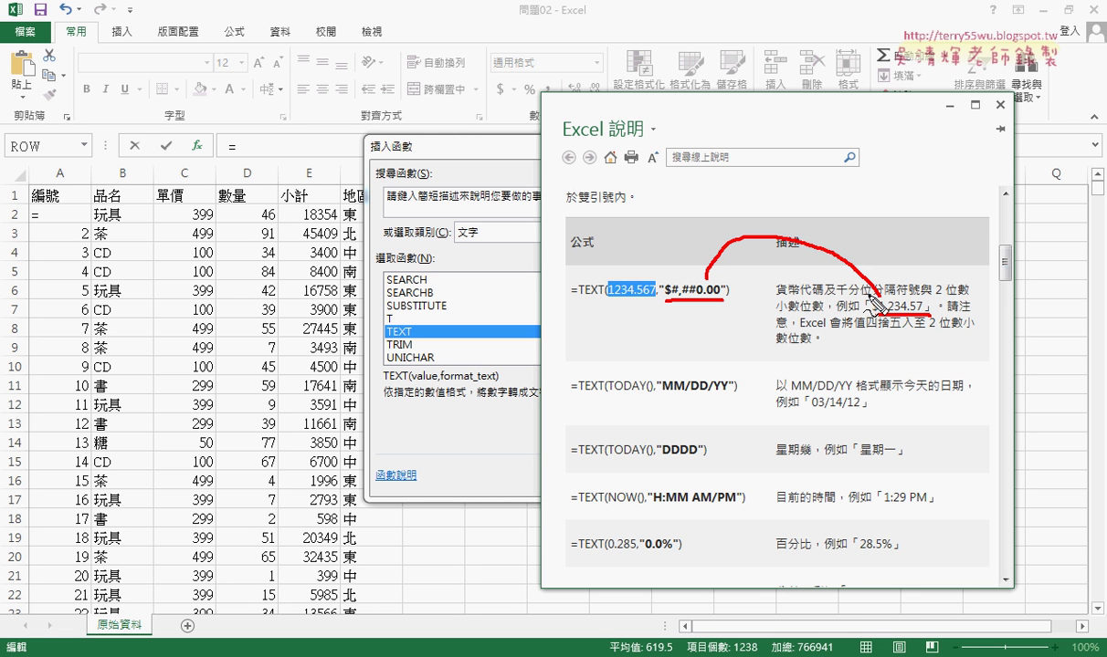
drag(610, 297, 863, 319)
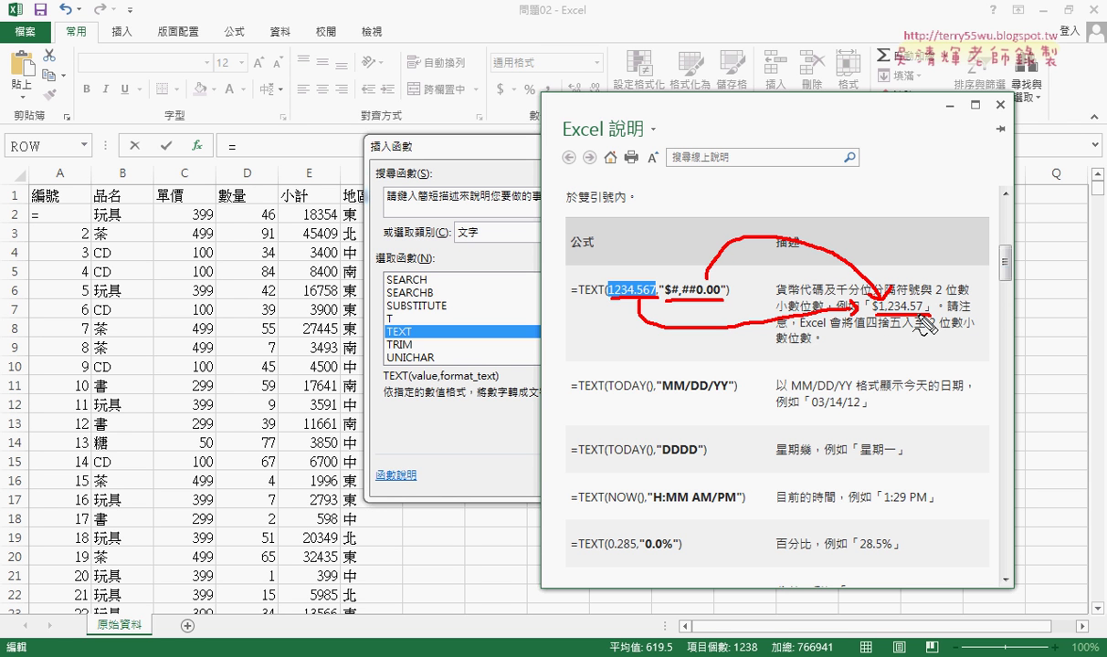
drag(580, 296, 604, 294)
drag(666, 397, 726, 396)
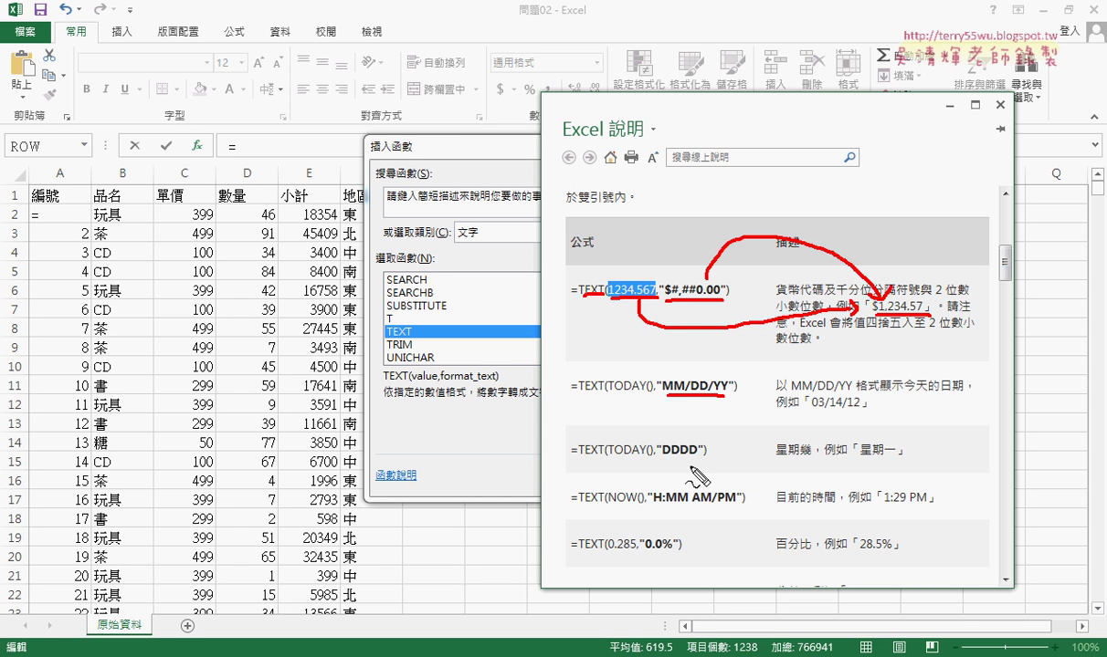
drag(670, 458, 701, 457)
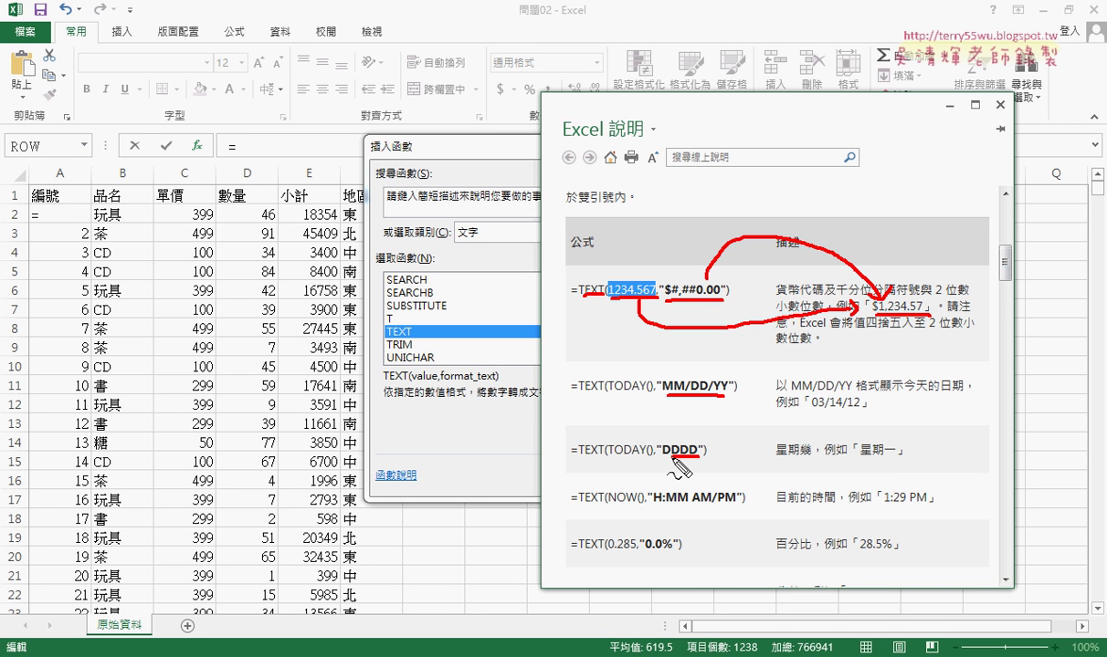
drag(664, 460, 699, 458)
drag(864, 462, 894, 463)
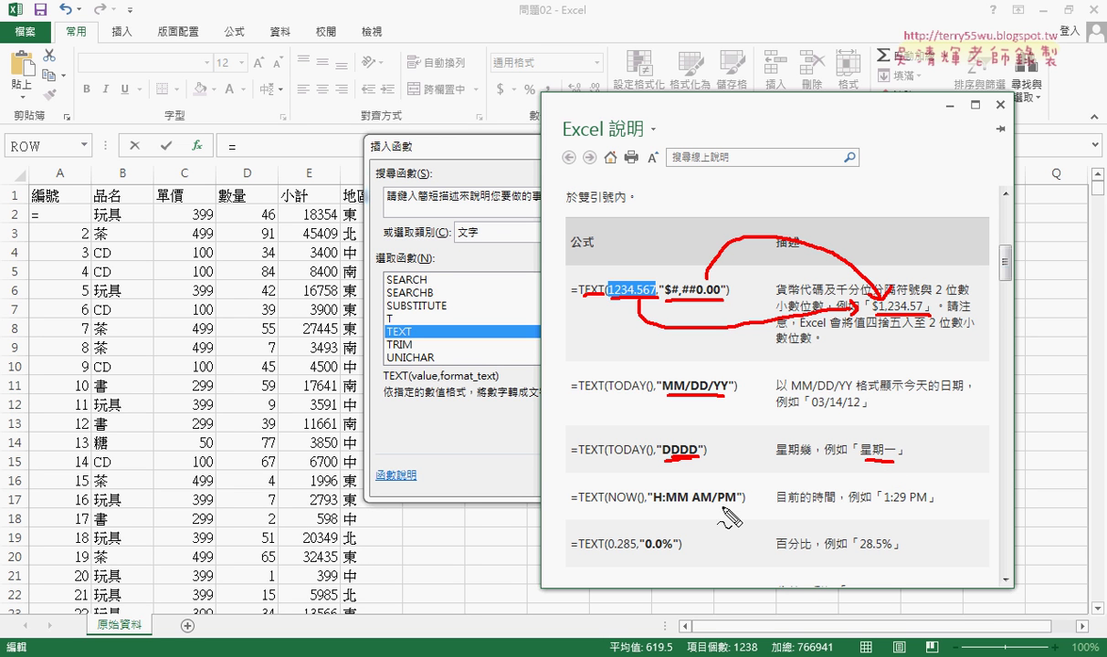
drag(640, 546, 682, 546)
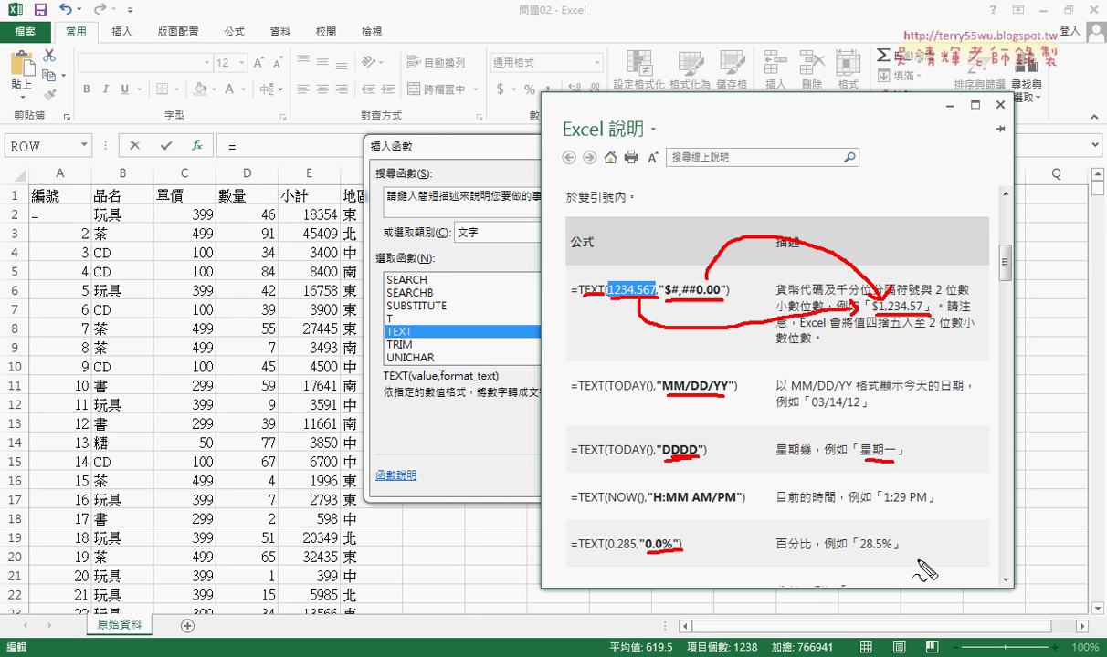
key(Escape)
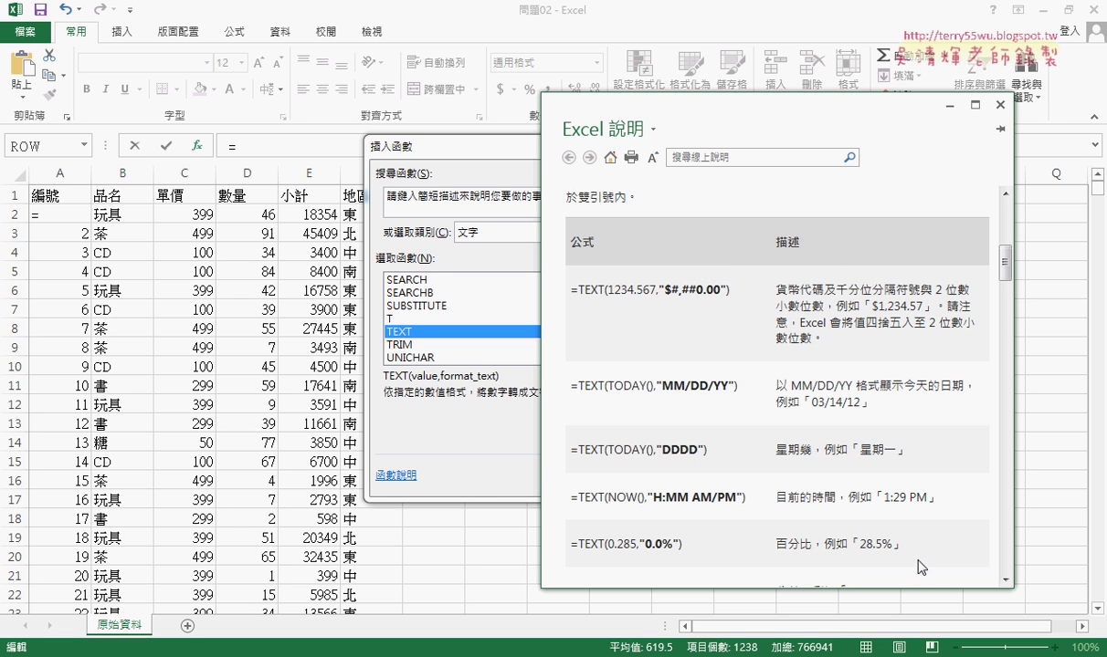
- Scroll through the TEXT help examples, then close the help article
drag(1004, 263, 1005, 290)
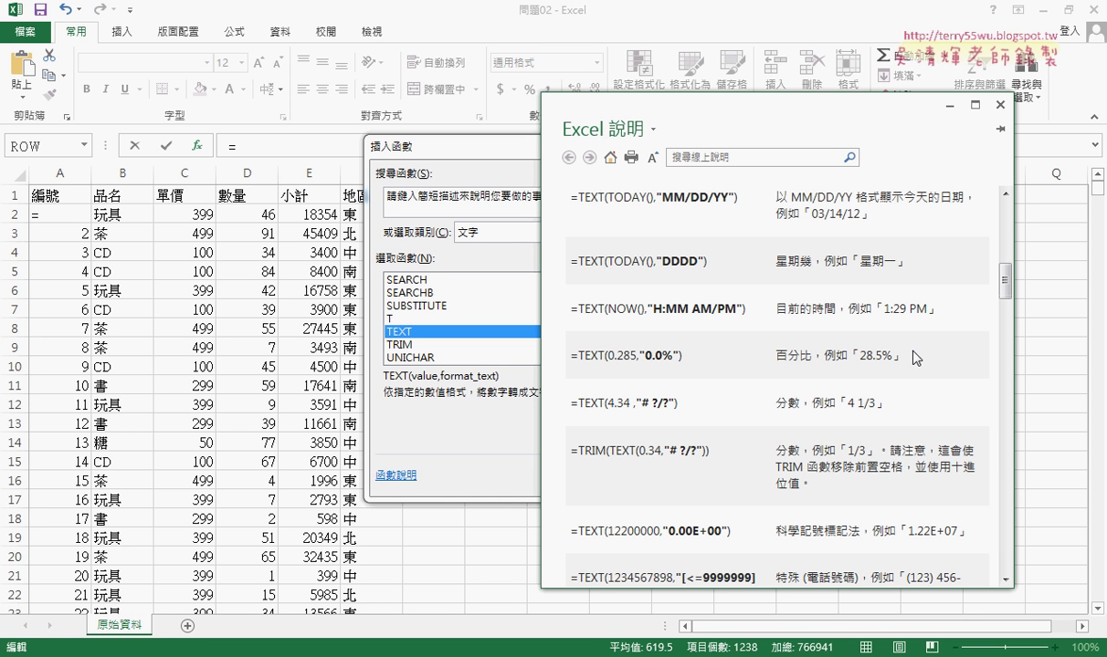
drag(1007, 286, 1007, 336)
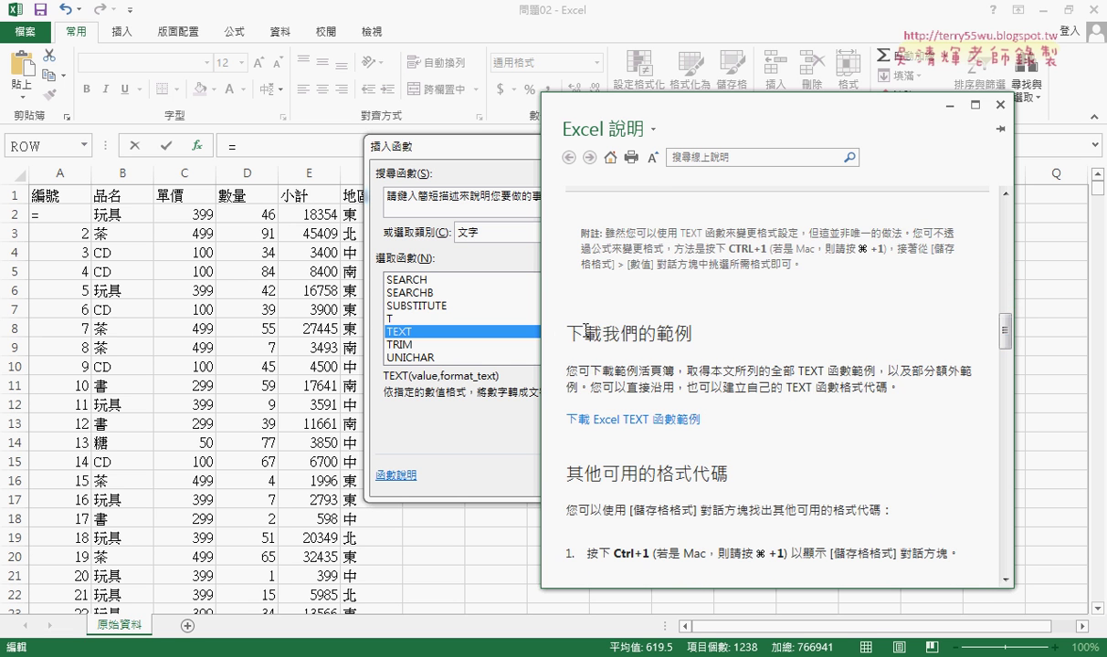
drag(559, 334, 691, 334)
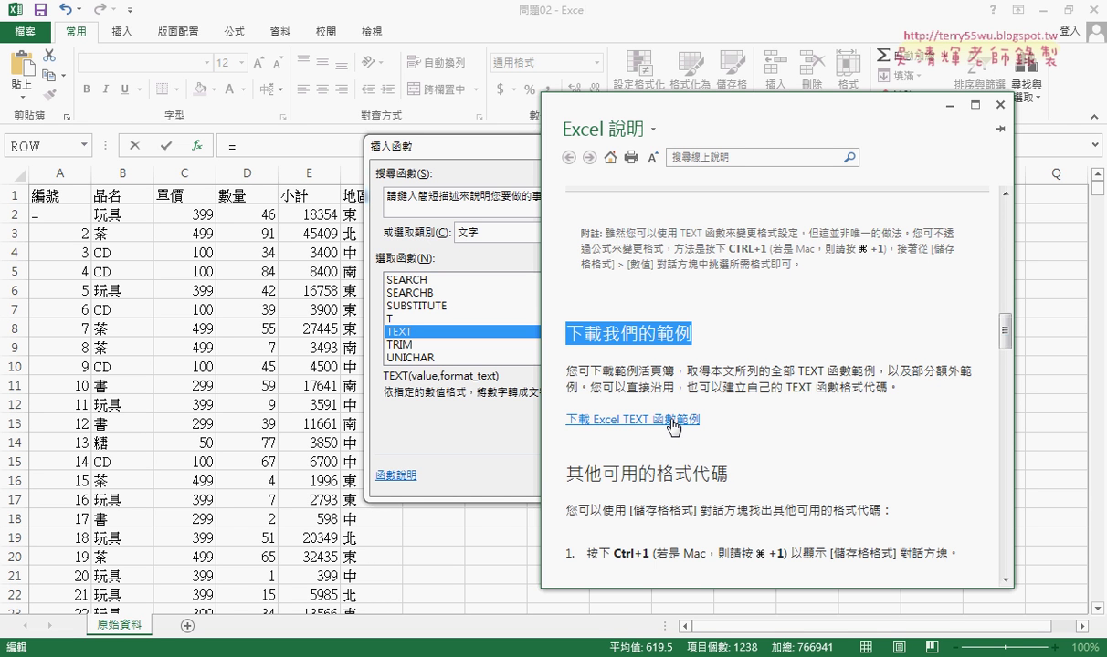
click(1001, 107)
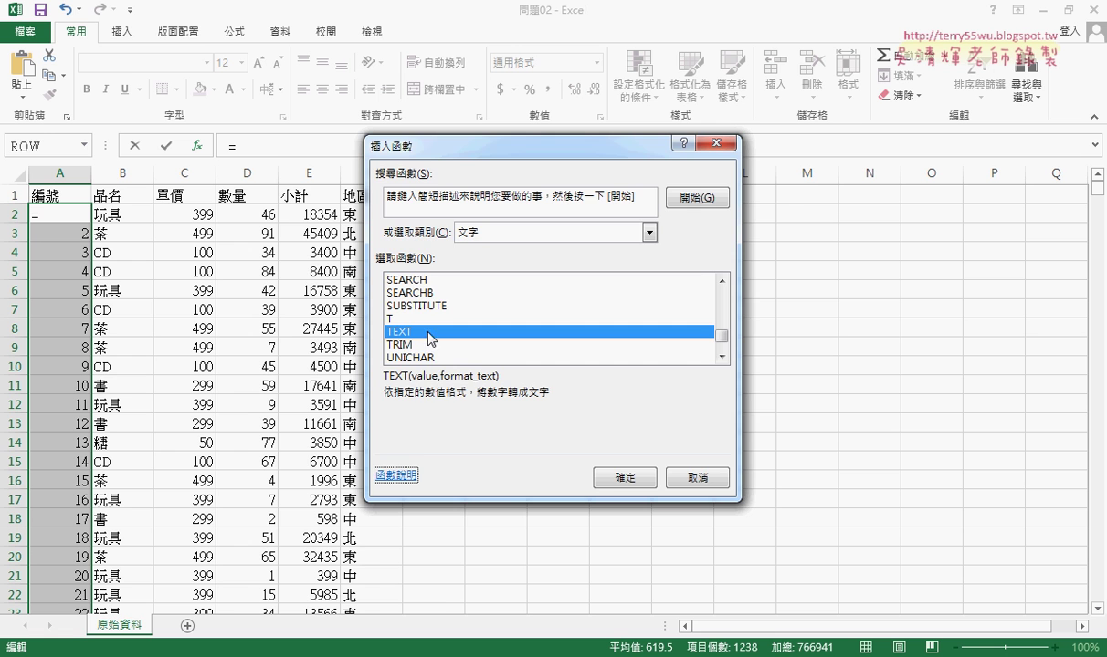
- Set TEXT's Value to ROW()-1 and Format_text to "0000" so A2 shows 0001
click(624, 477)
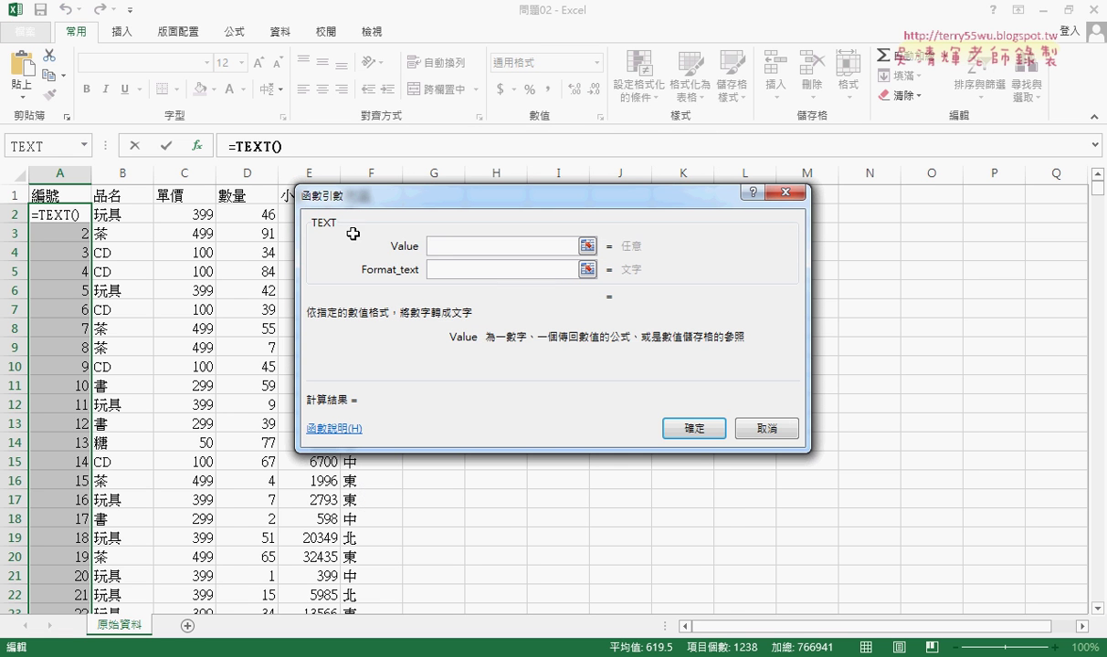
click(437, 246)
right_click(439, 246)
click(458, 290)
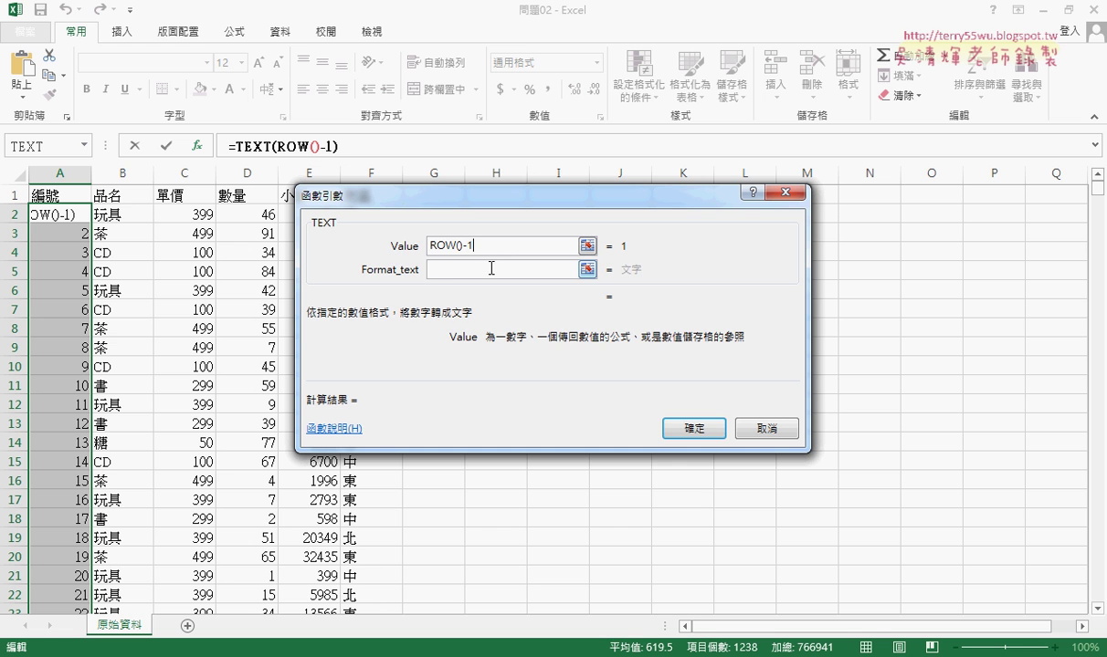
click(491, 268)
text(")
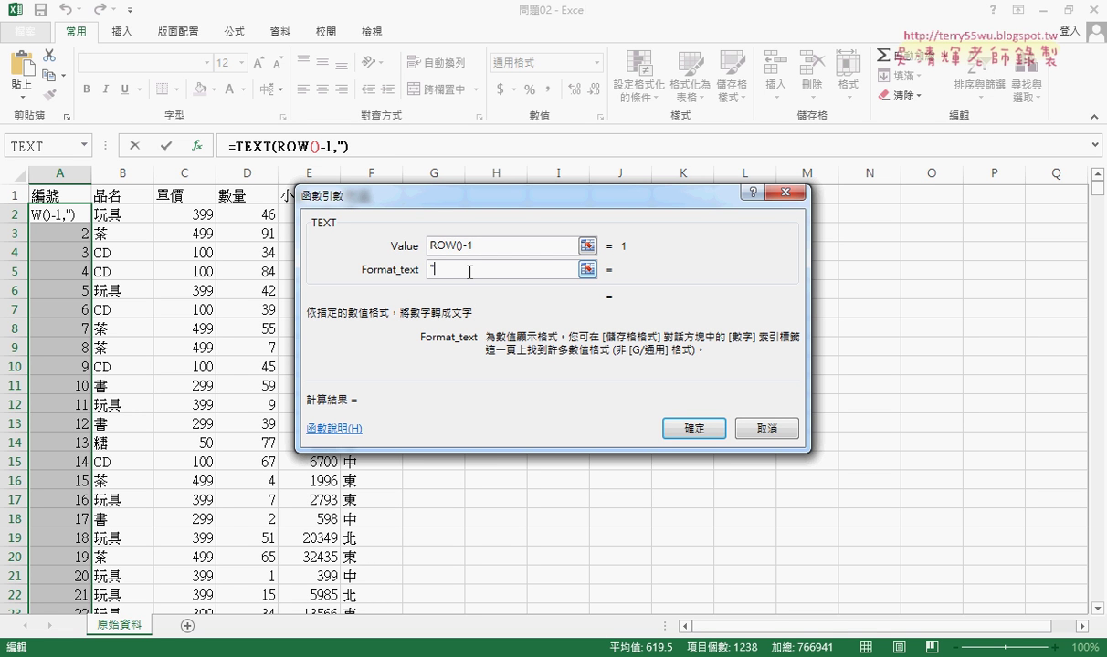
text(0000)
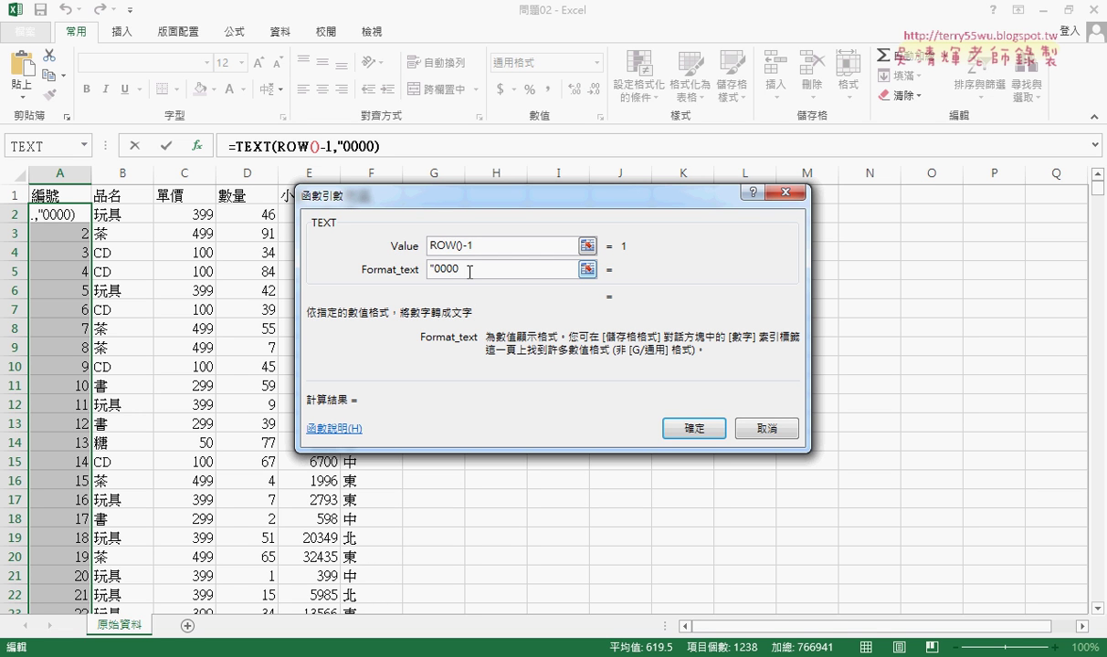
text(")
drag(469, 271, 428, 270)
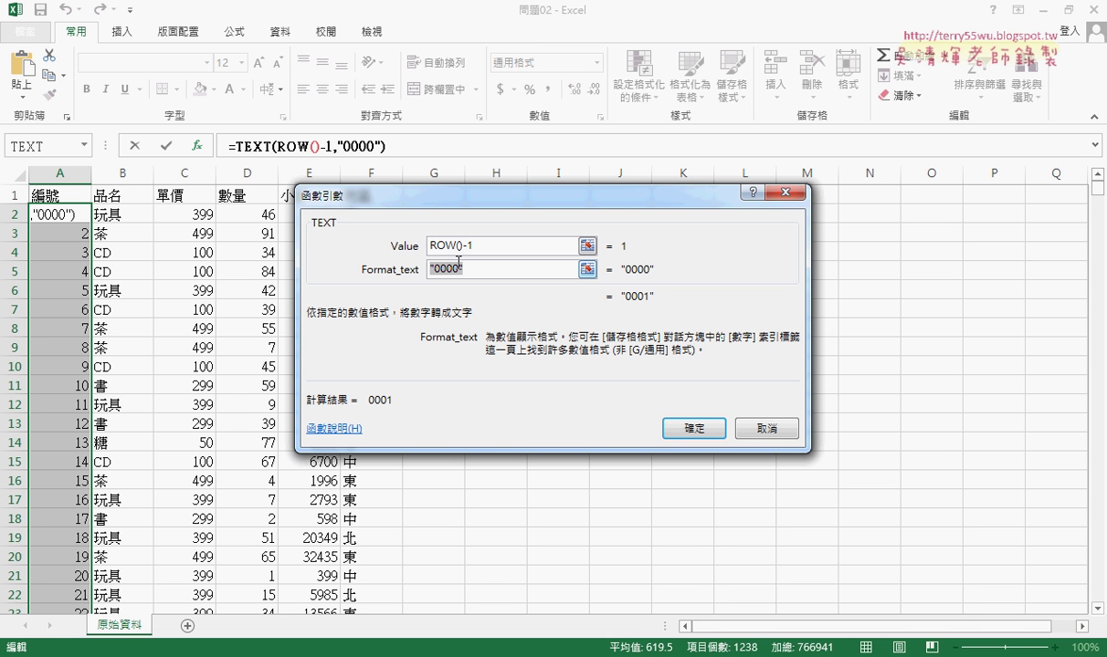
click(696, 427)
click(80, 215)
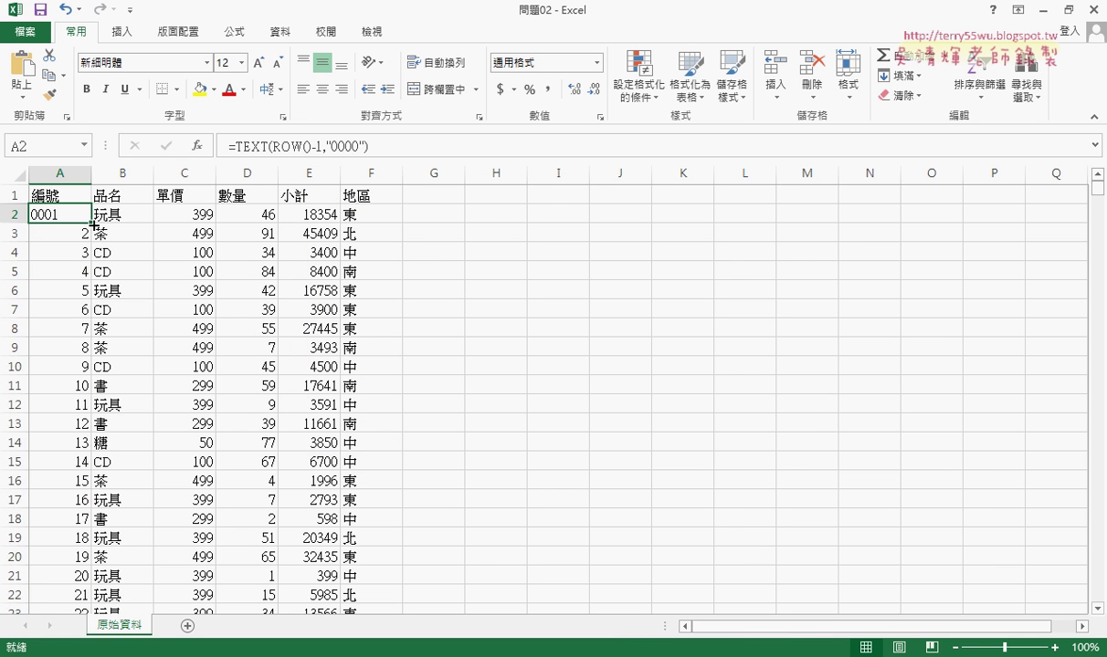
- Fill =TEXT(ROW()-1,"0000") down column A and jump to the last ID, 1238
double_click(91, 224)
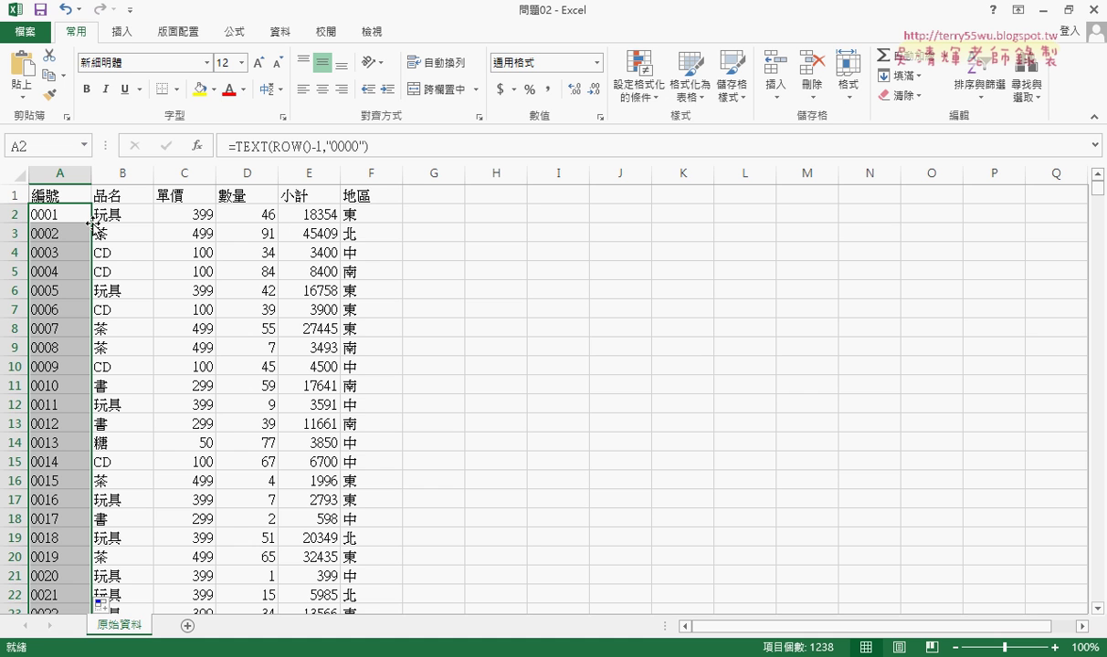
click(65, 273)
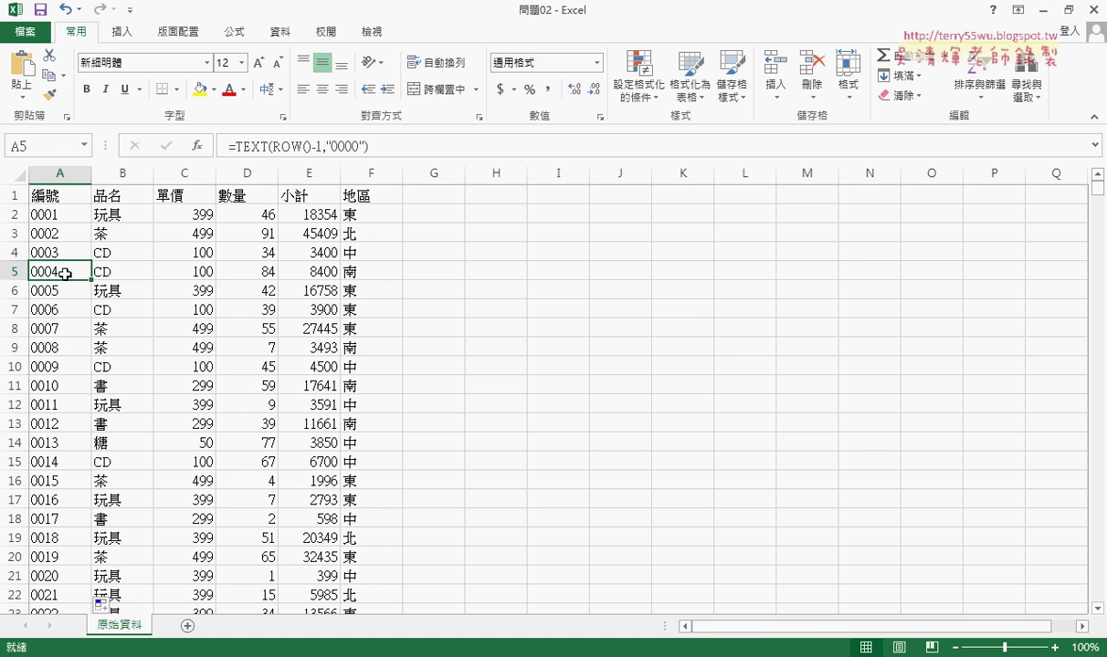
key(ctrl+Down)
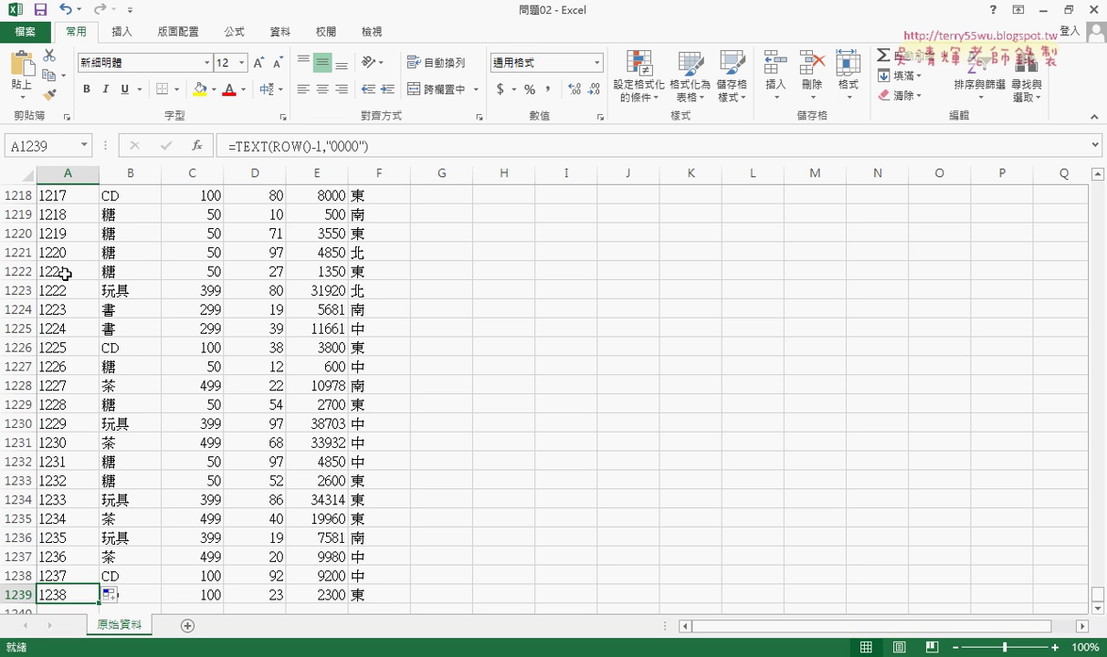
scroll(55, 423, down, 3)
drag(67, 442, 364, 443)
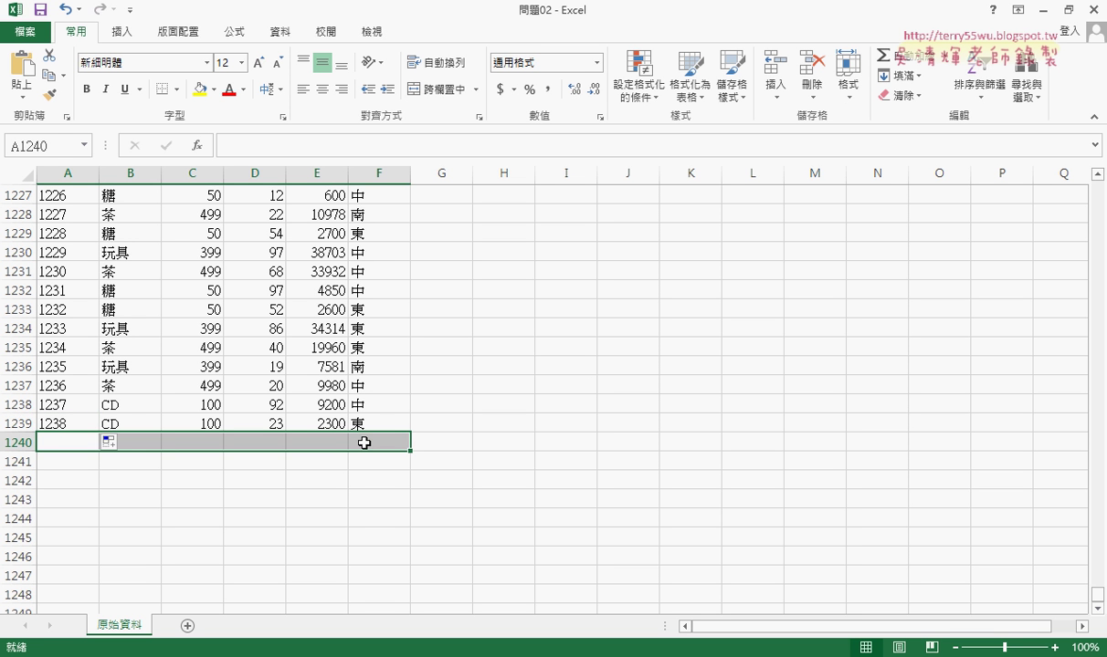
click(137, 445)
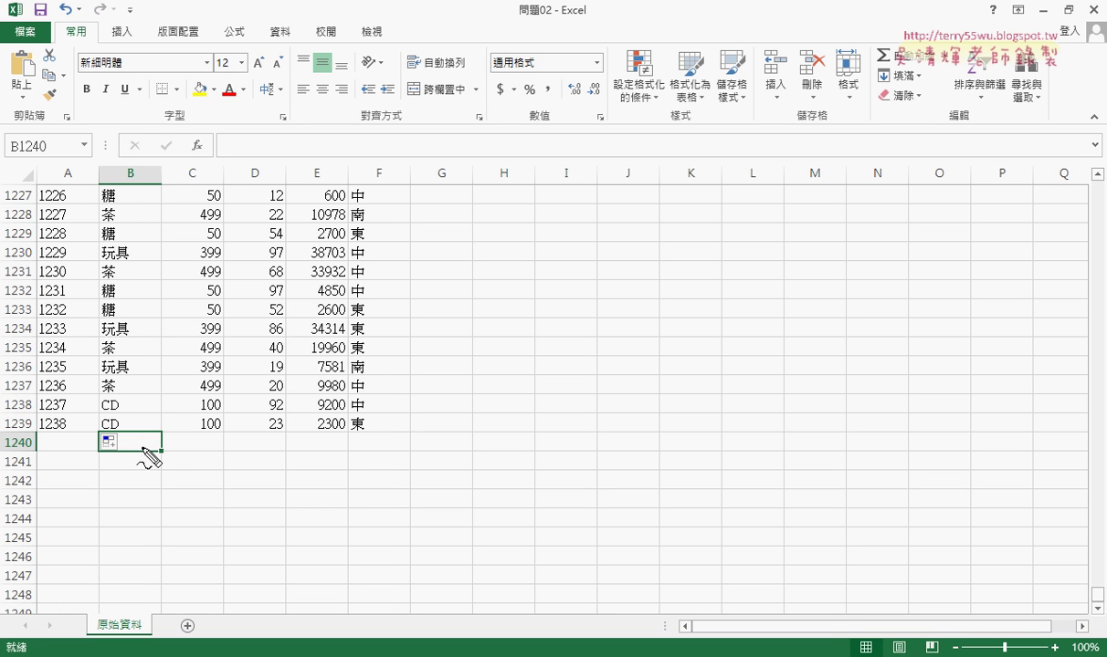
mouse_move(105, 465)
mouse_down()
mouse_move(141, 428)
mouse_move(151, 458)
mouse_up()
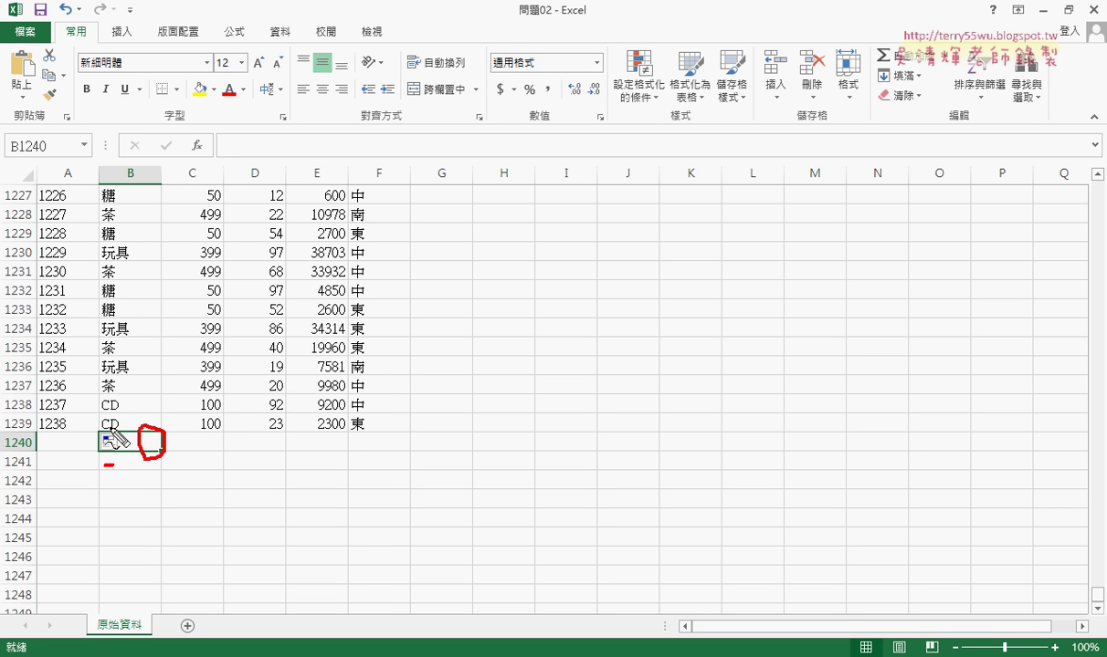
mouse_move(116, 431)
mouse_down()
mouse_move(64, 434)
mouse_move(76, 429)
mouse_up()
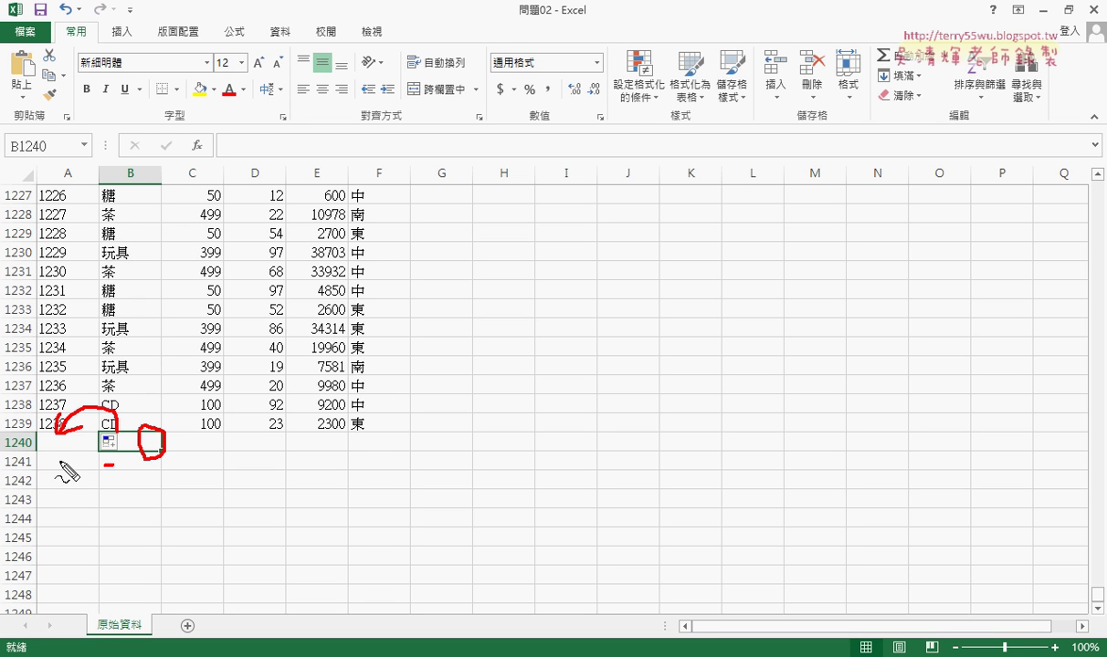
mouse_move(128, 426)
mouse_down()
mouse_move(194, 420)
mouse_move(194, 436)
mouse_move(161, 427)
mouse_up()
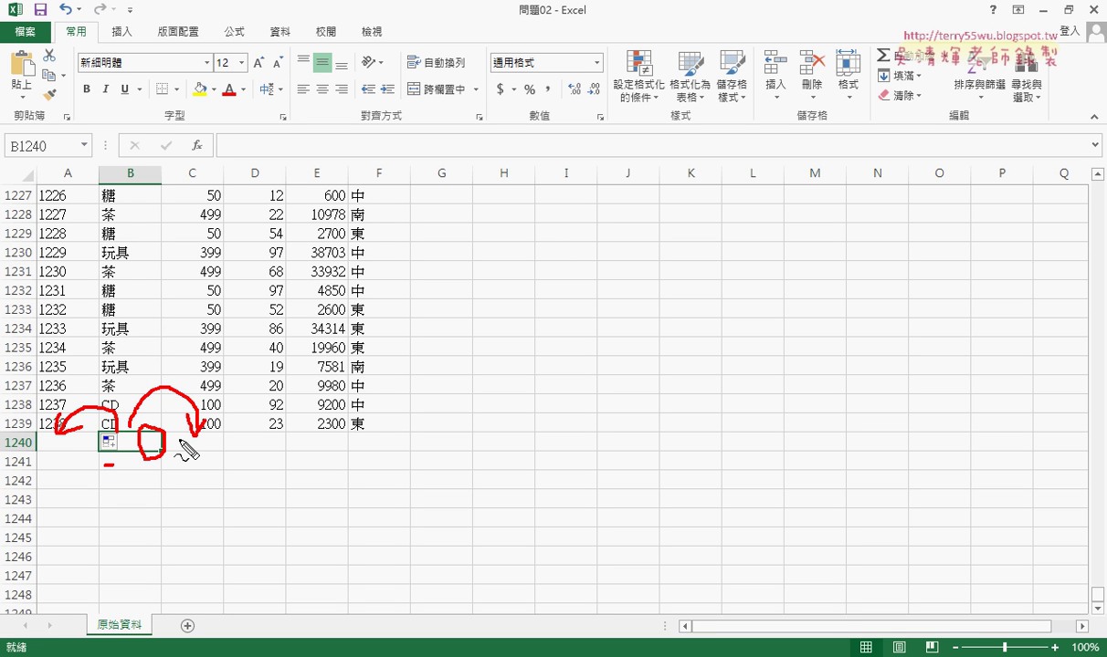
drag(101, 448, 94, 516)
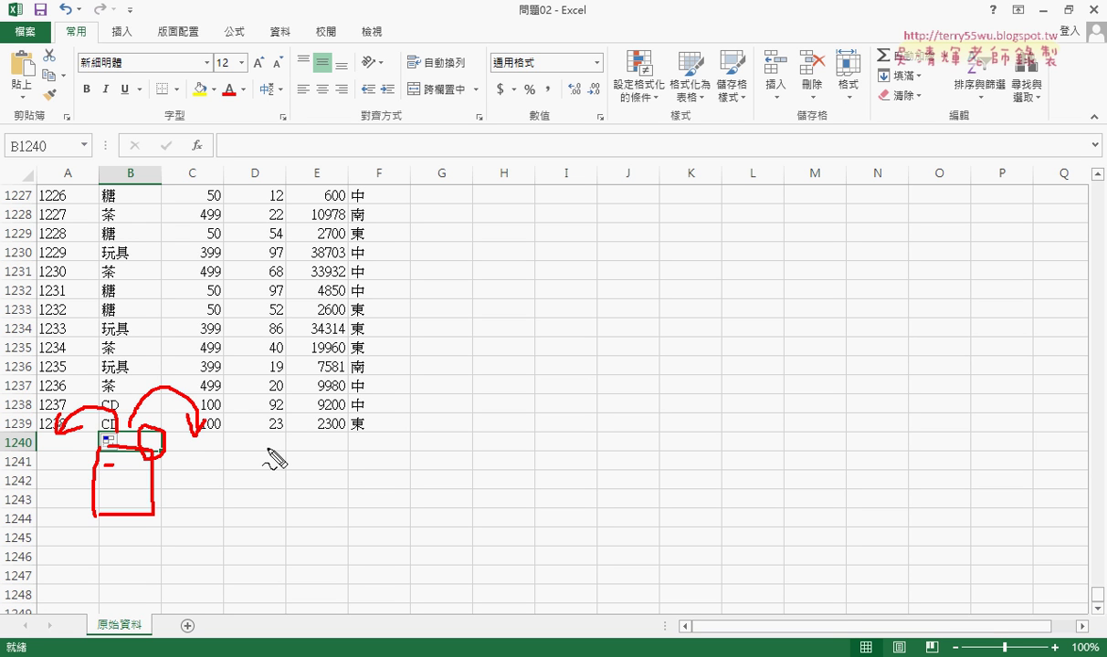
drag(281, 427, 267, 459)
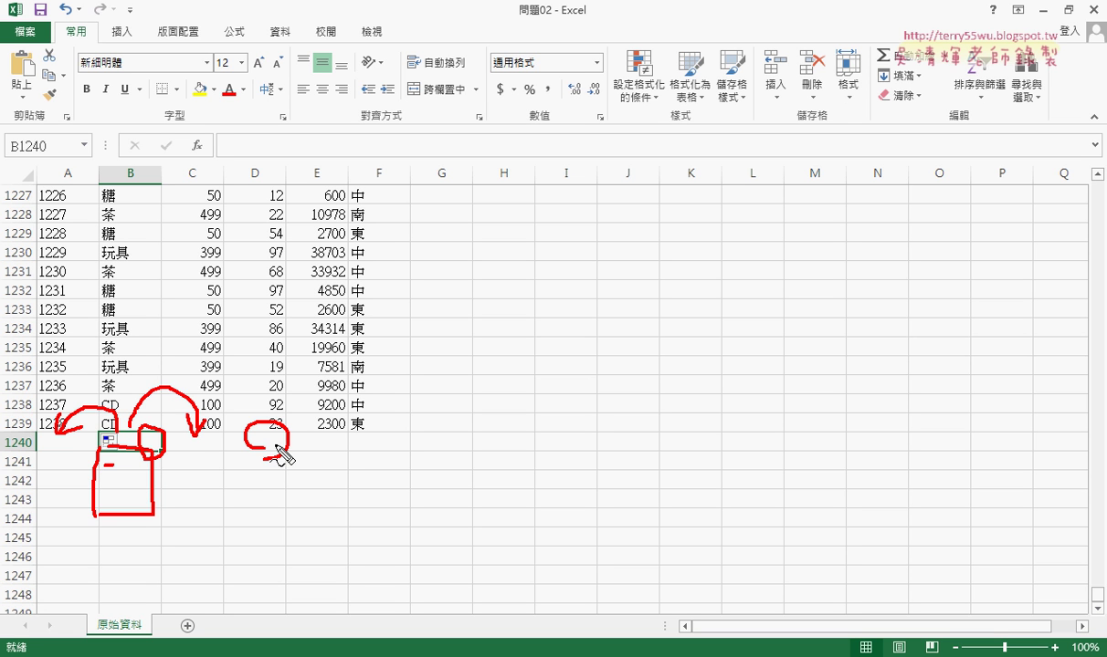
drag(324, 446, 402, 454)
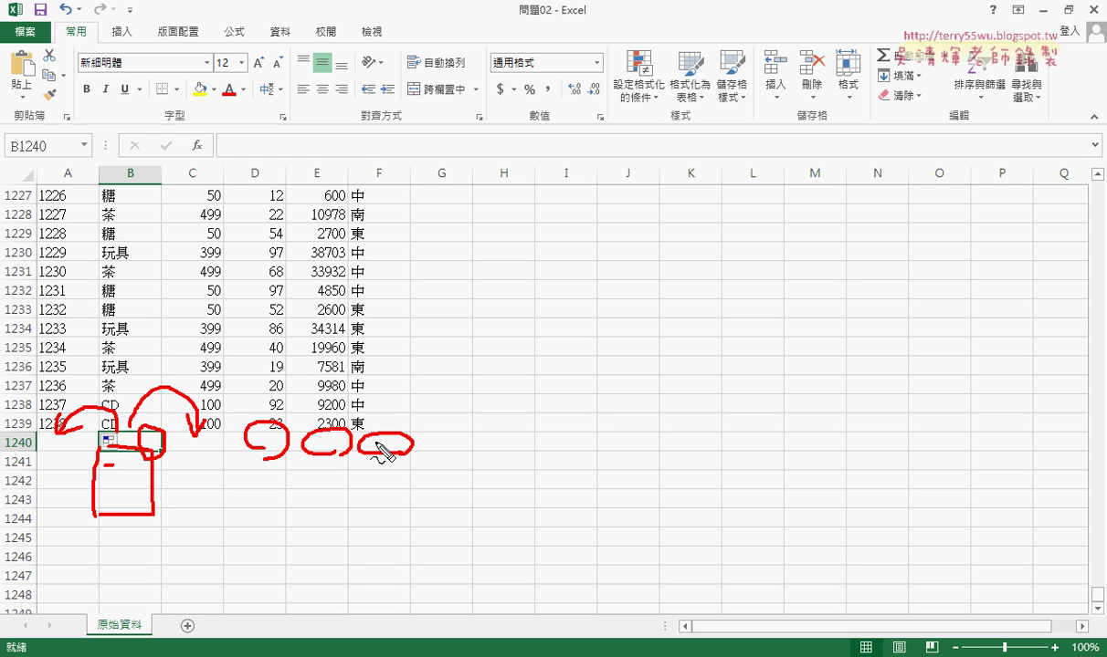
key(Escape)
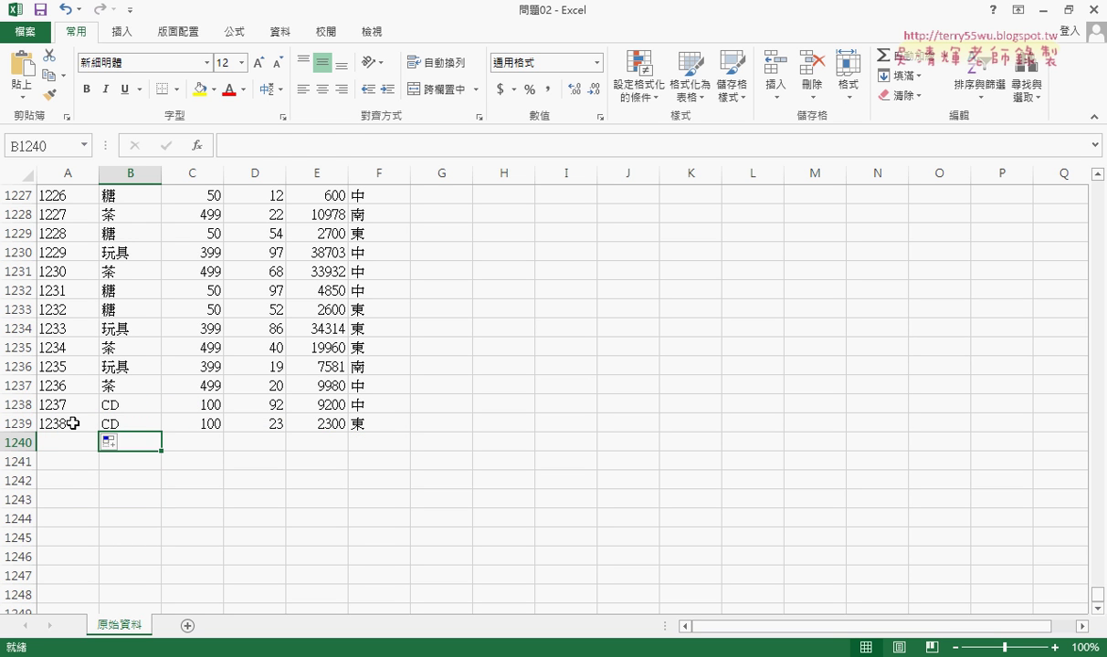
- Select everything from record 0011 in row 12 to the end and delete it
click(73, 426)
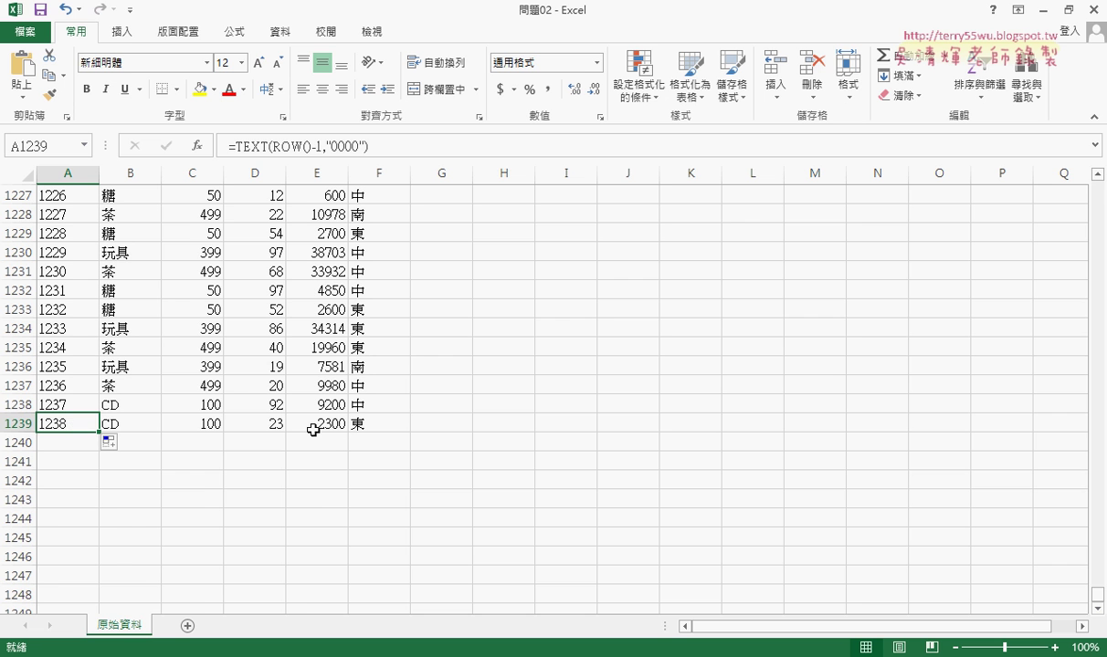
key(ctrl+Home)
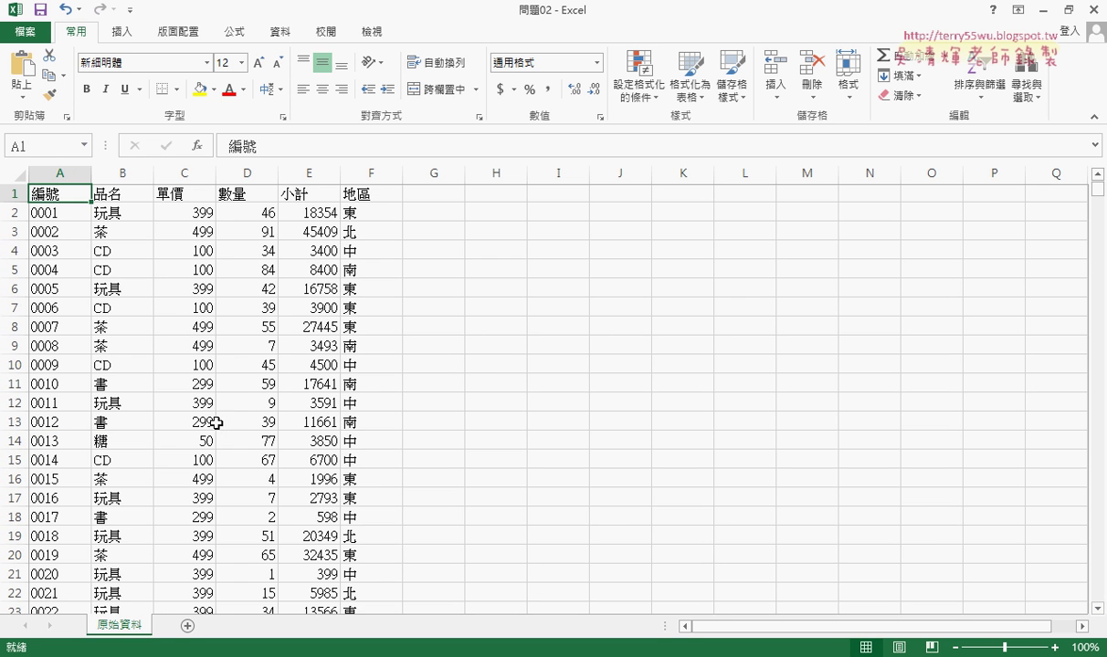
click(51, 403)
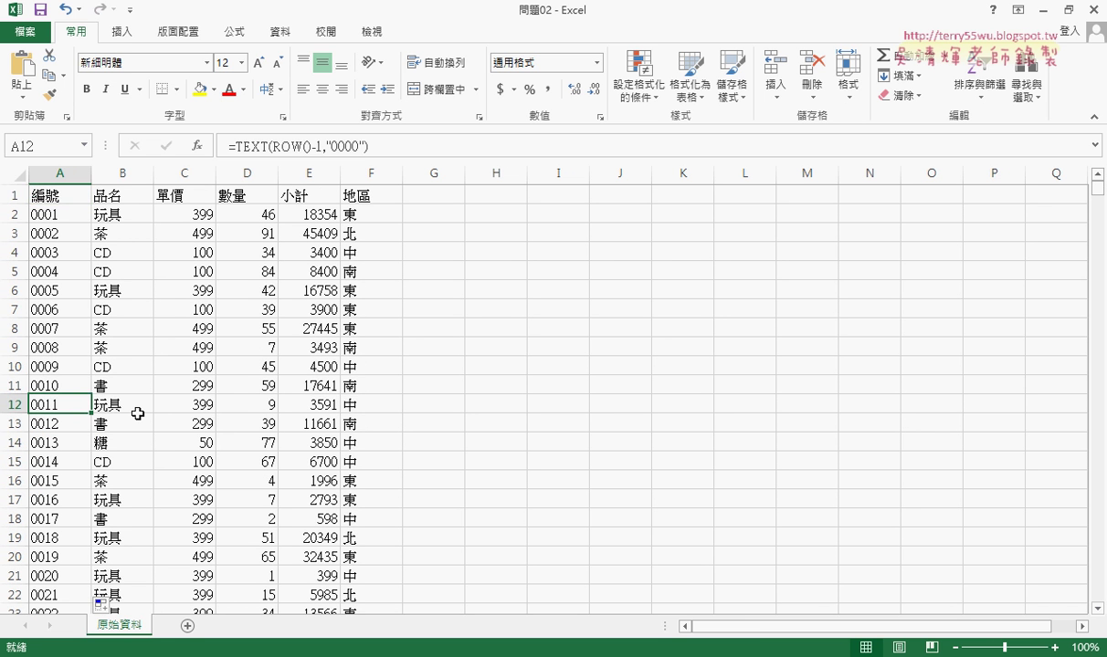
key(ctrl+shift+Right)
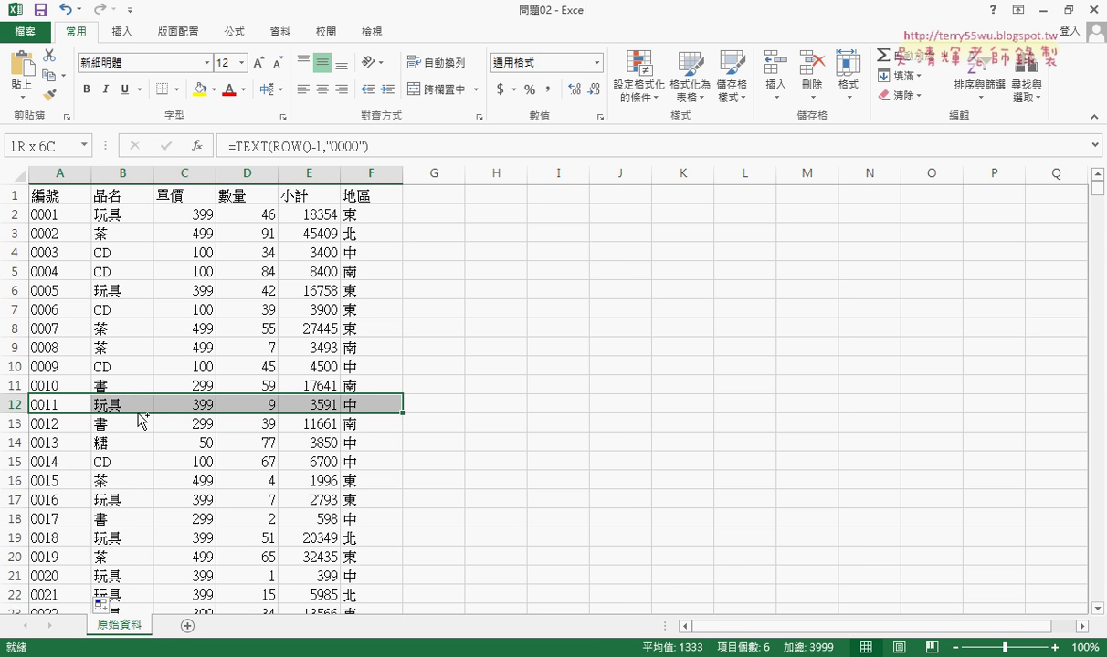
key(ctrl+shift+Down)
key(Delete)
key(ctrl+BackSpace)
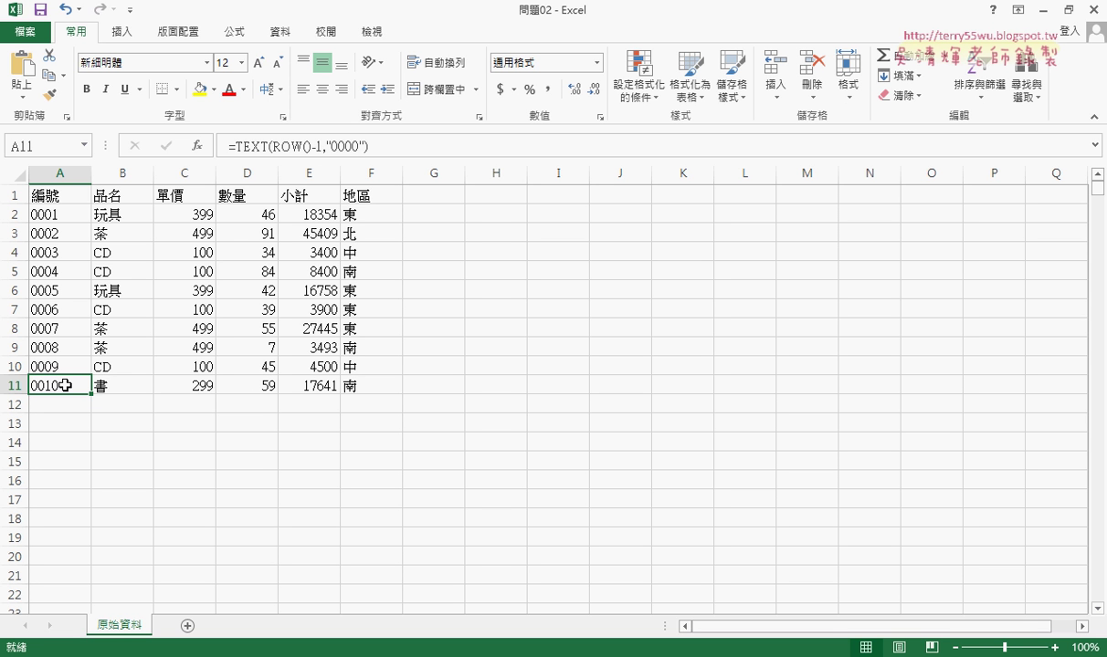
- Confirm row 12 is empty and B11 holds the last product, 書
click(129, 407)
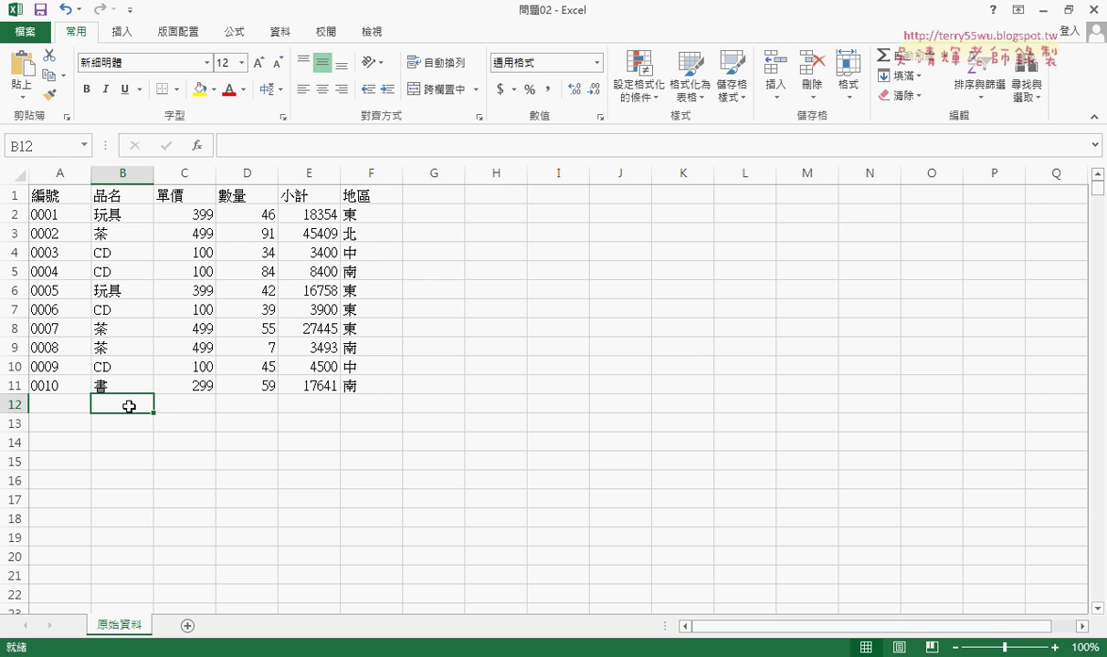
click(53, 403)
click(121, 403)
click(172, 402)
click(129, 405)
click(126, 173)
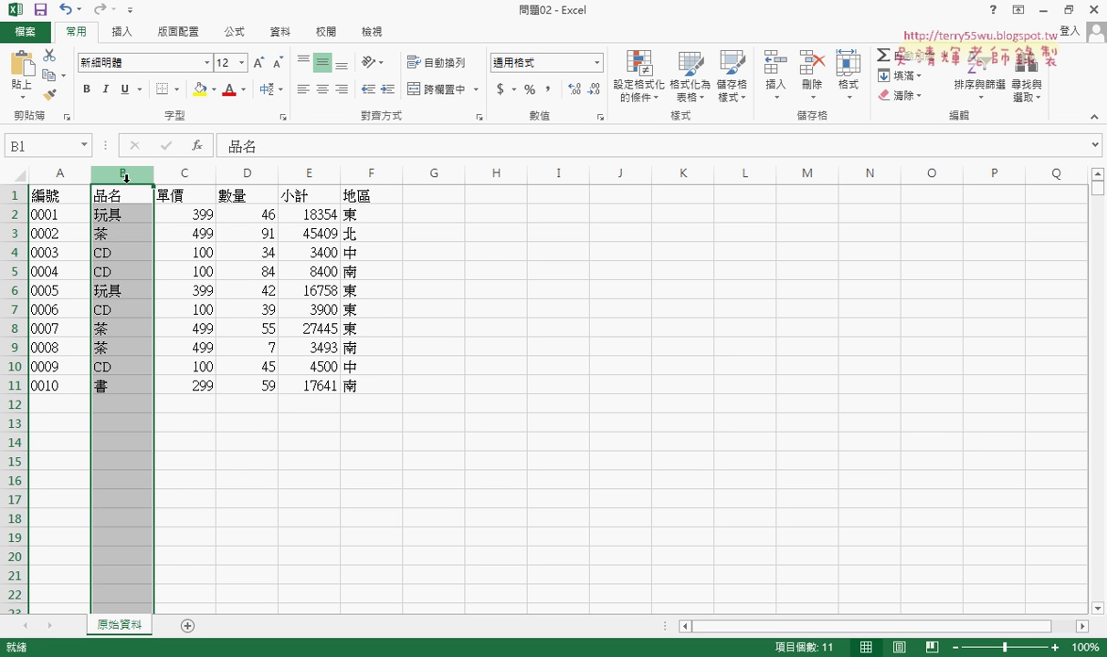
click(139, 384)
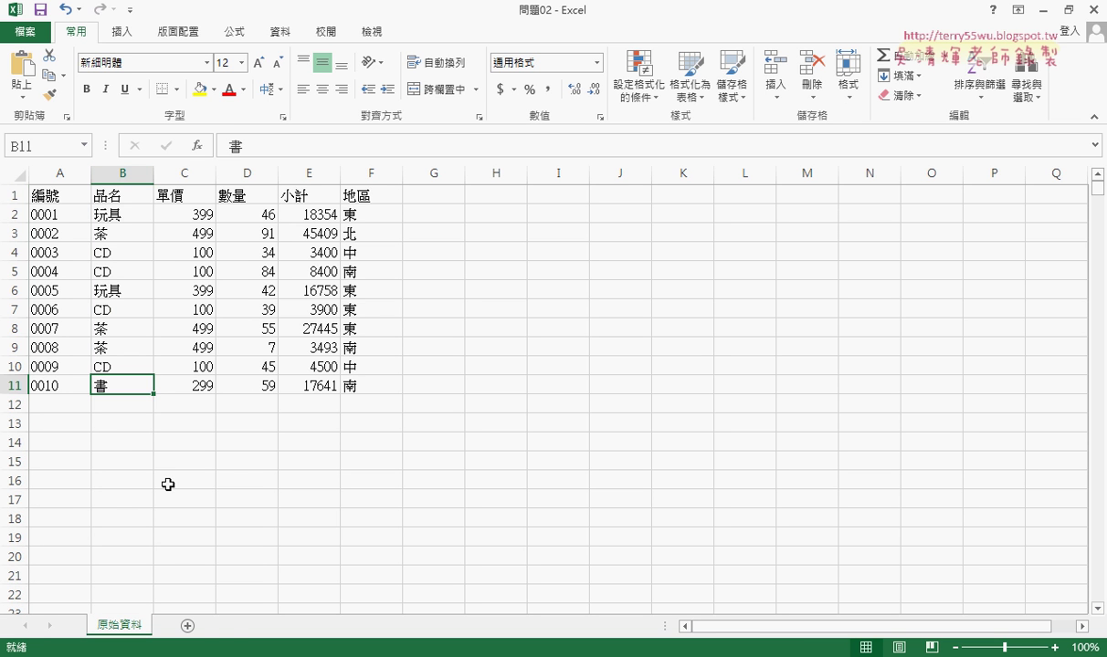
- Add a sheet named 清單, then restore the 原始資料 records from 0011 onward
click(193, 629)
double_click(194, 628)
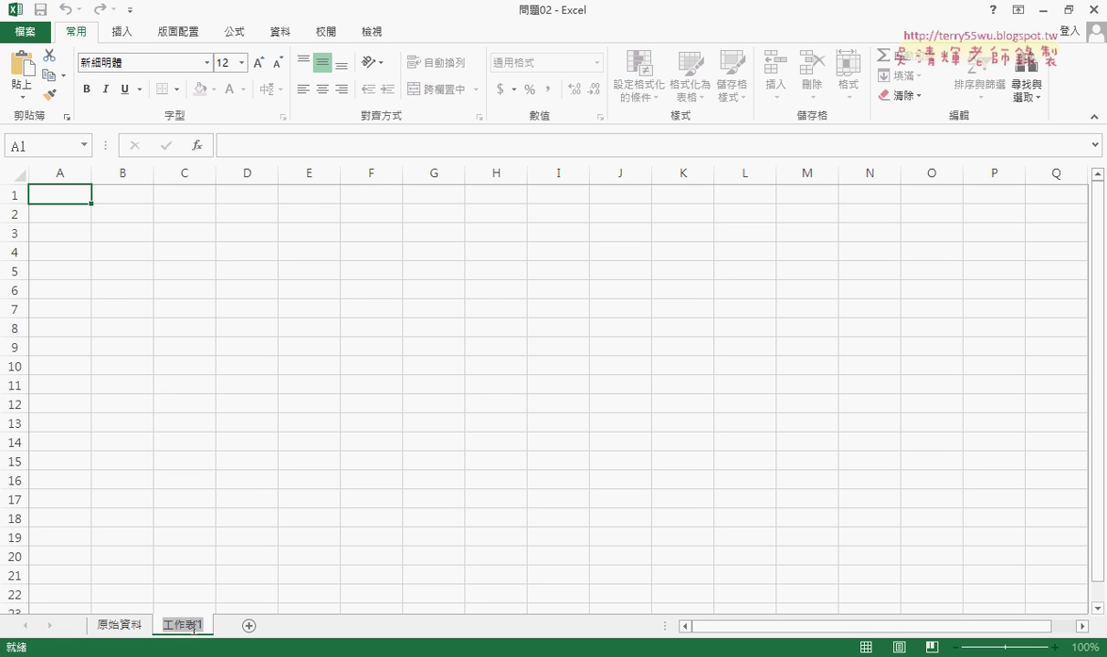
key(BackSpace)
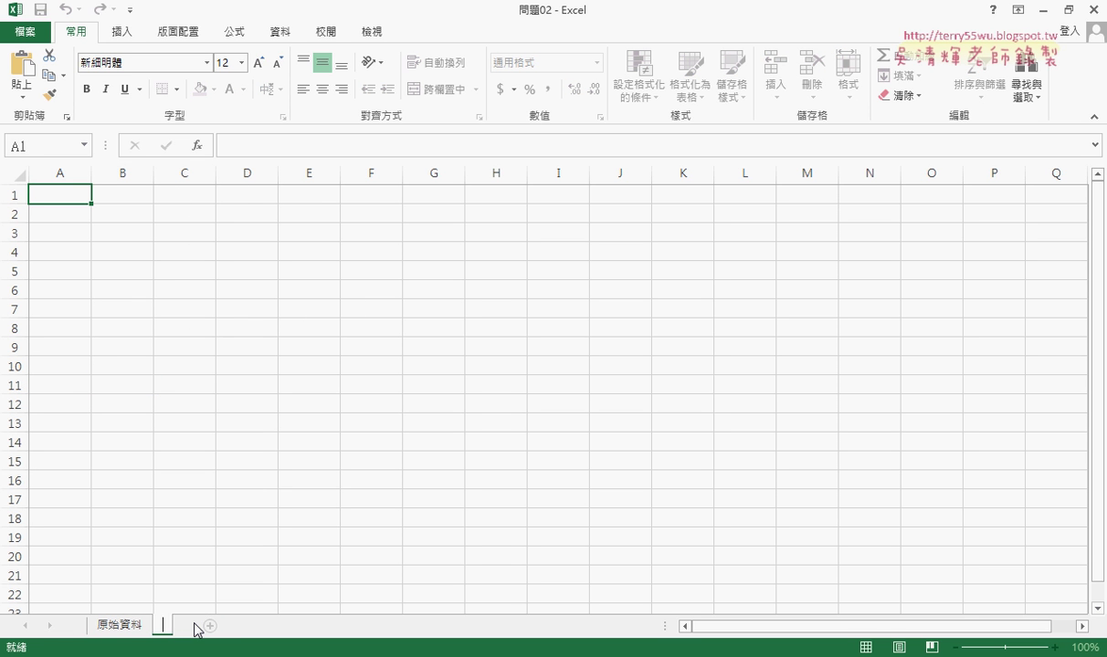
text(清單)
key(Return)
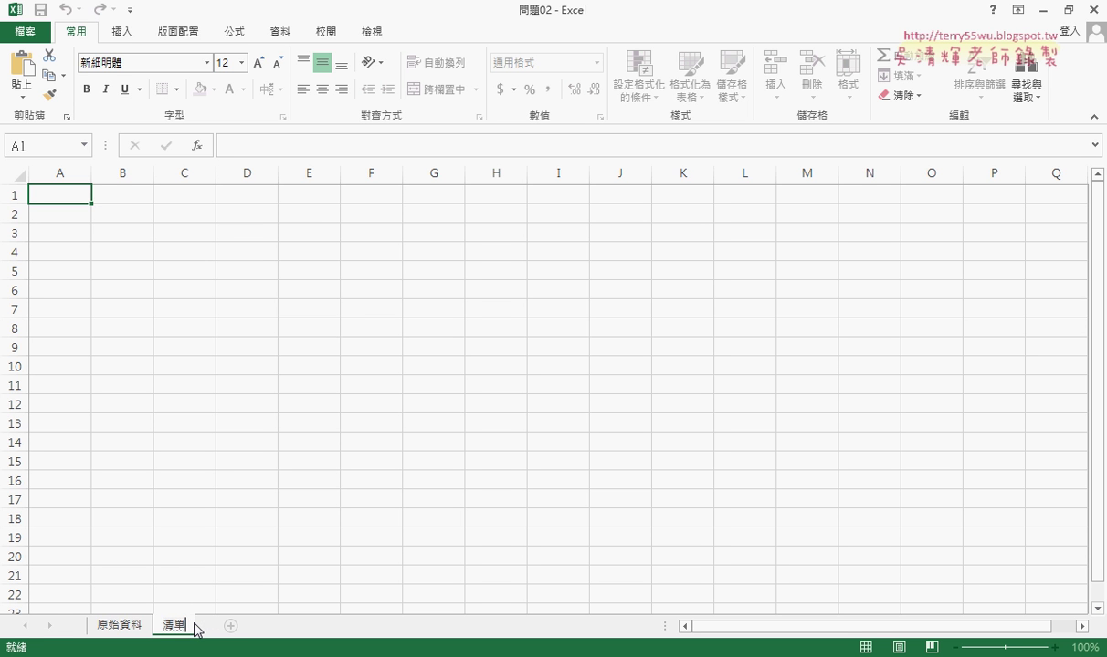
click(120, 626)
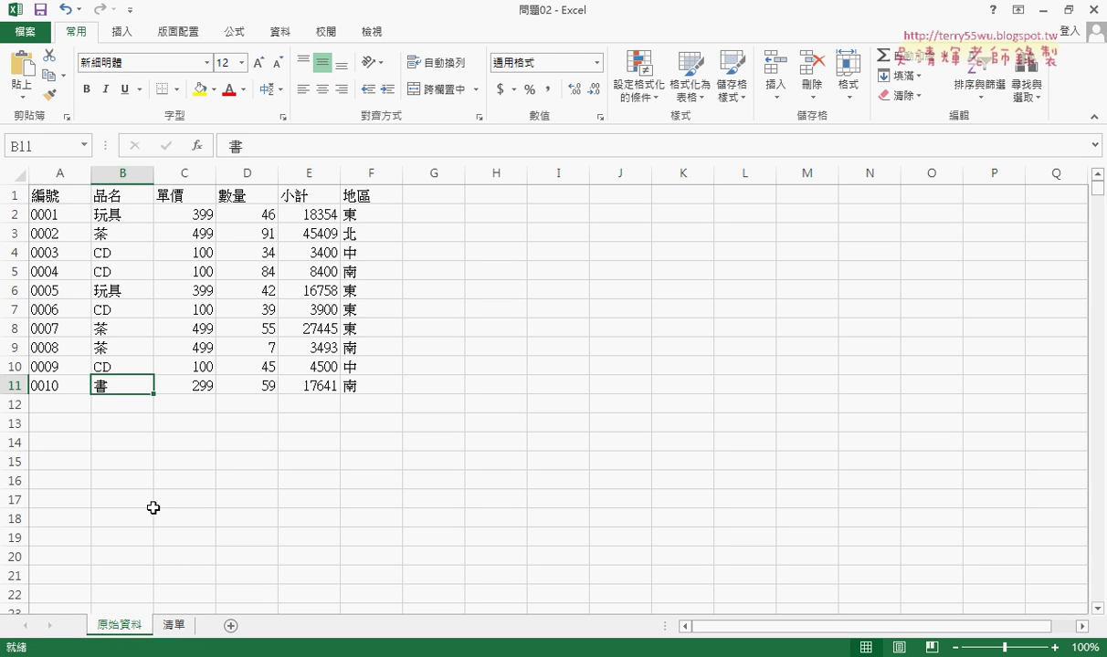
key(ctrl+v)
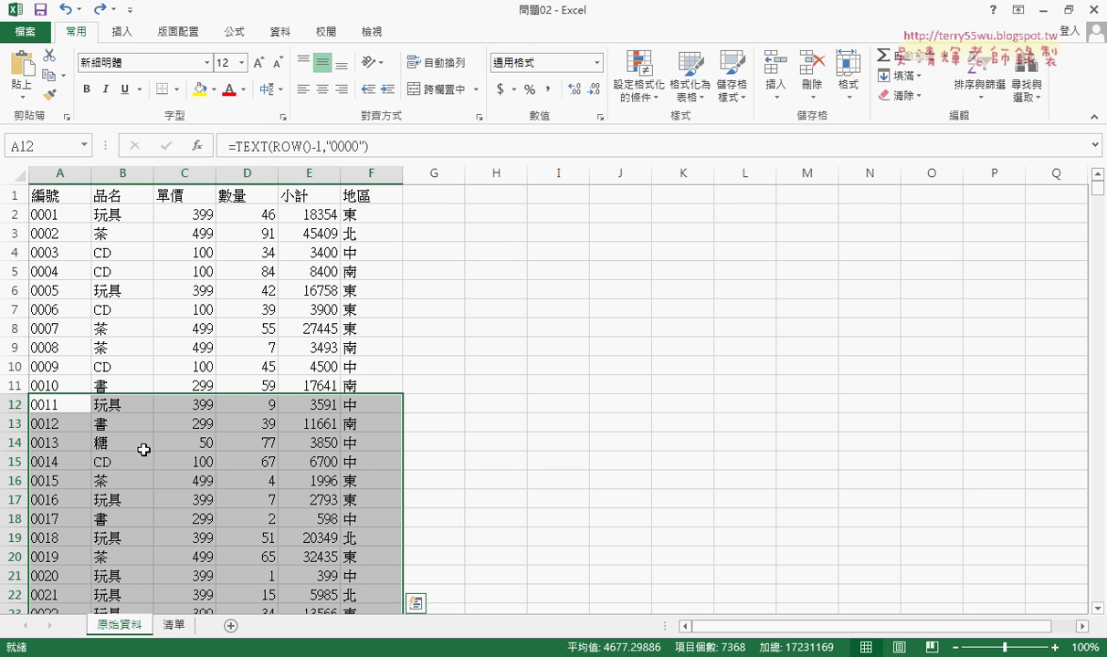
- Copy columns B:C (品名, 單價) from 原始資料 and paste them at A1 on 清單
click(125, 192)
drag(120, 173, 186, 179)
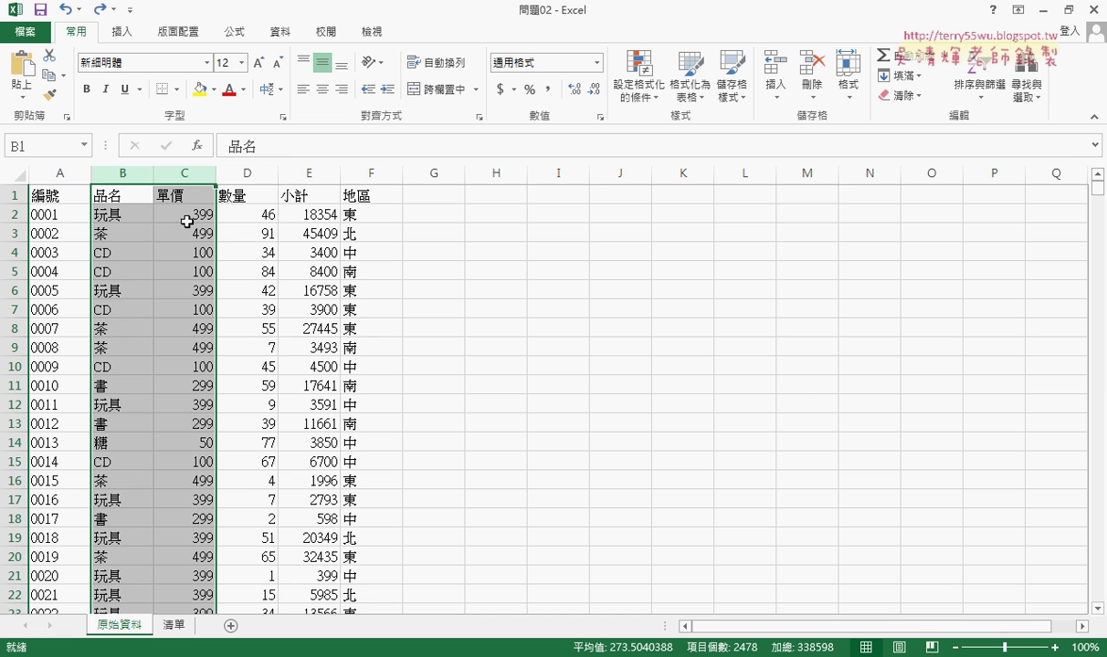
right_click(182, 325)
click(230, 359)
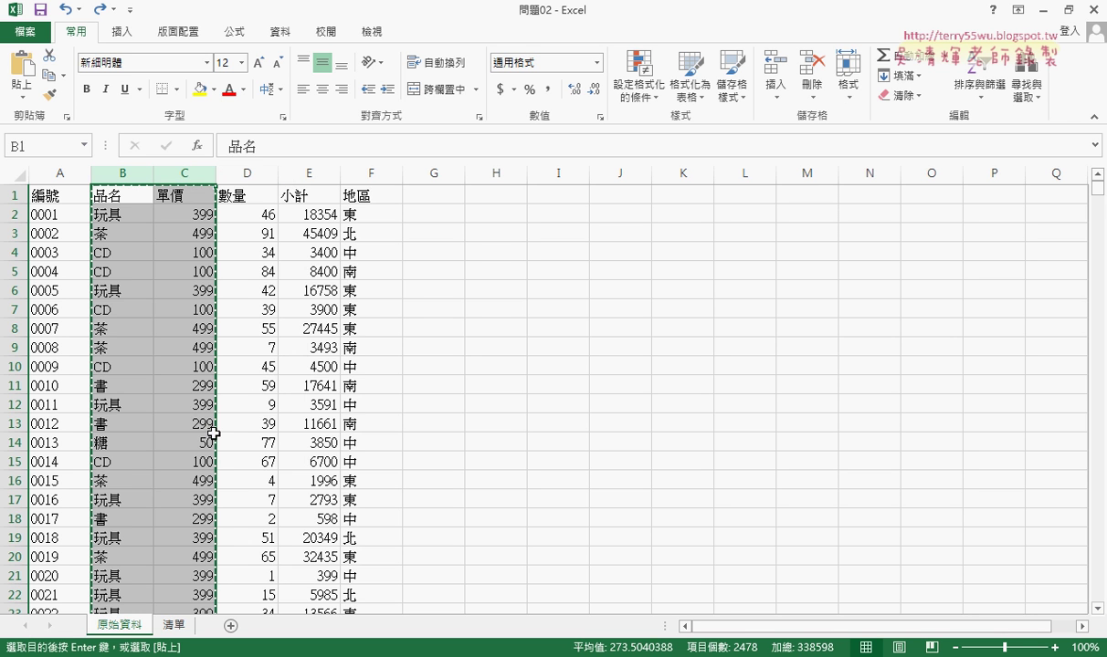
click(173, 625)
right_click(59, 201)
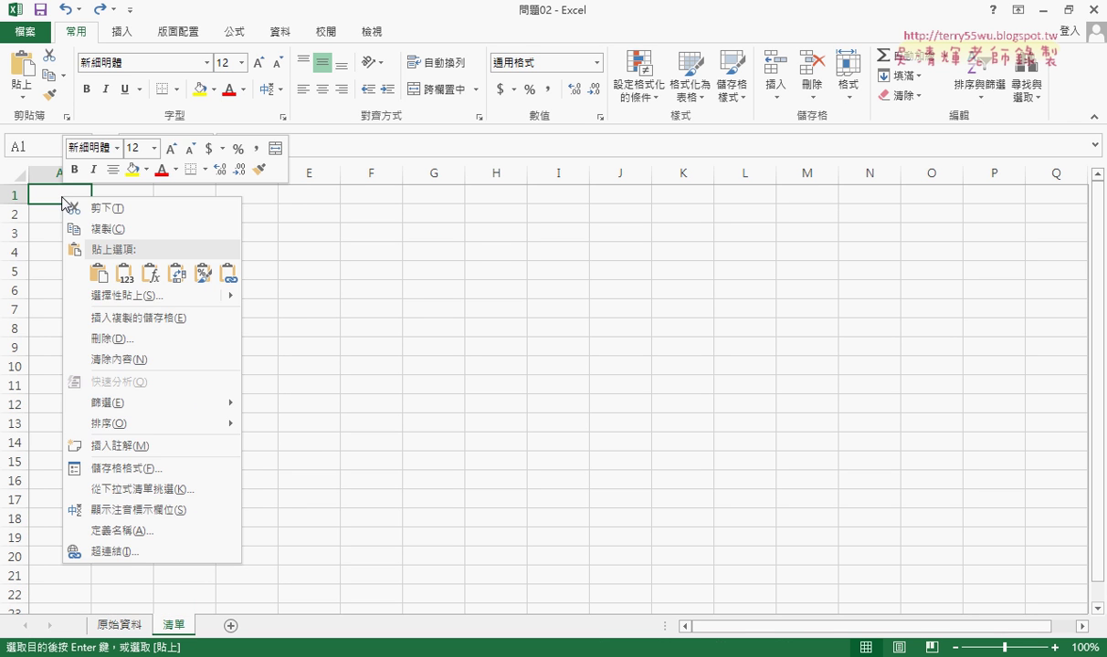
click(103, 270)
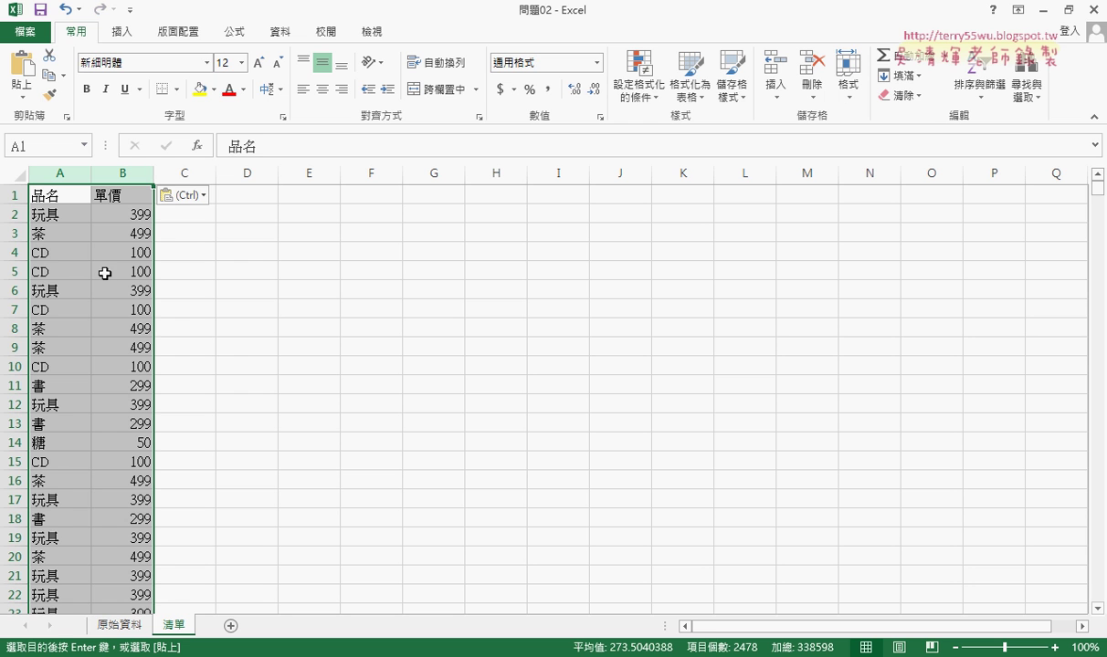
click(275, 35)
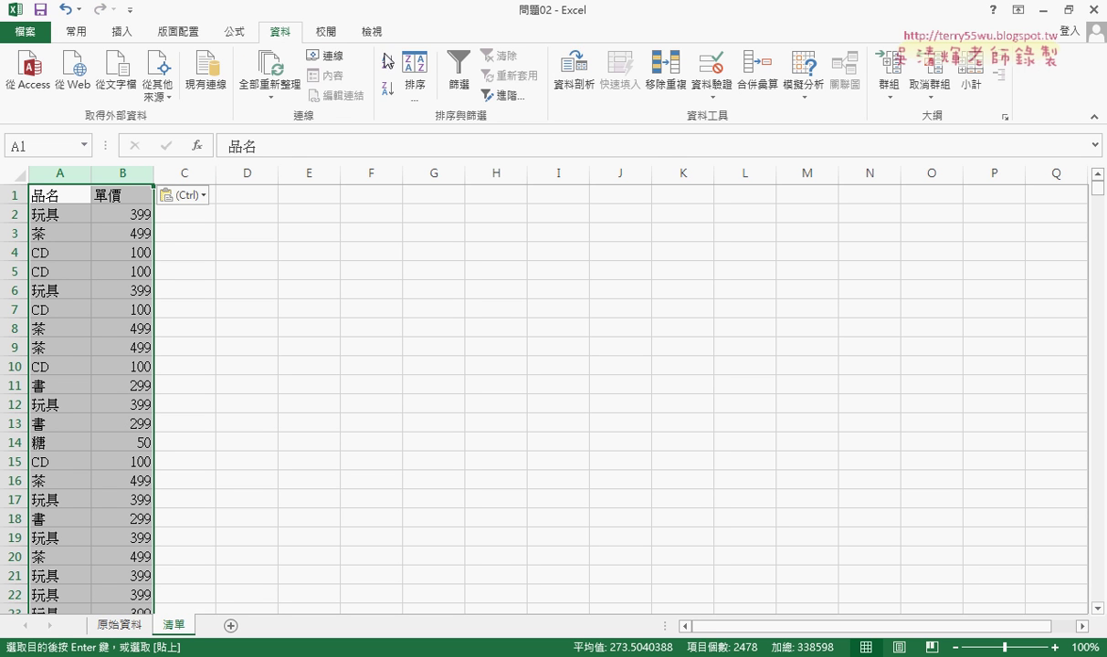
- Remove duplicates across both columns, leaving 玩具, 茶, CD, 書, 糖 in A1:B6
click(665, 73)
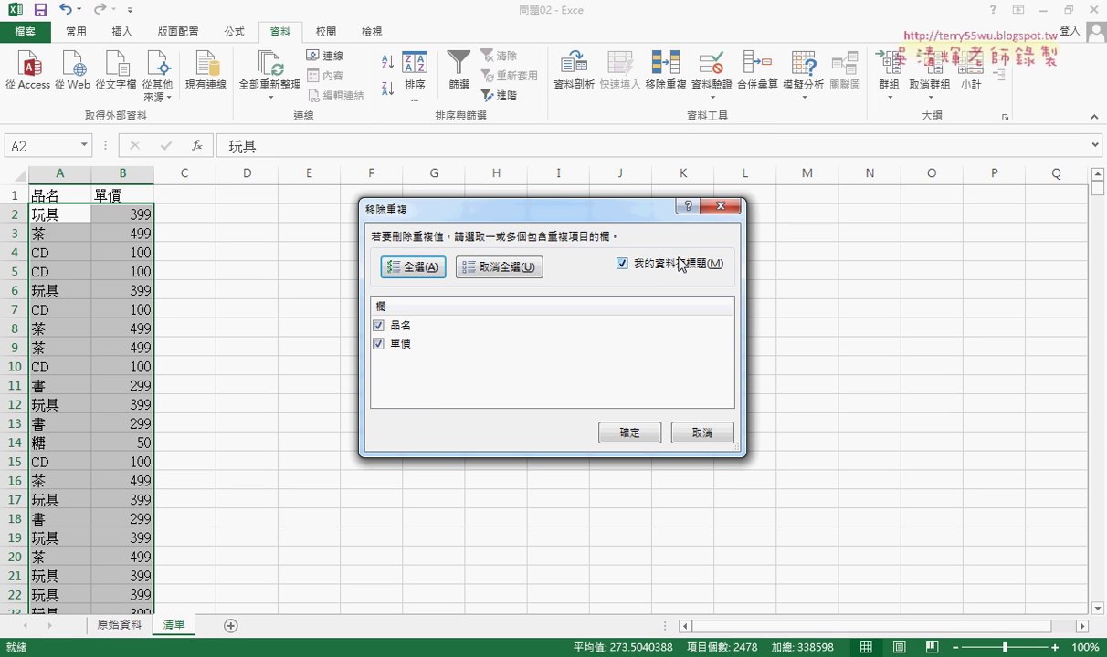
click(630, 433)
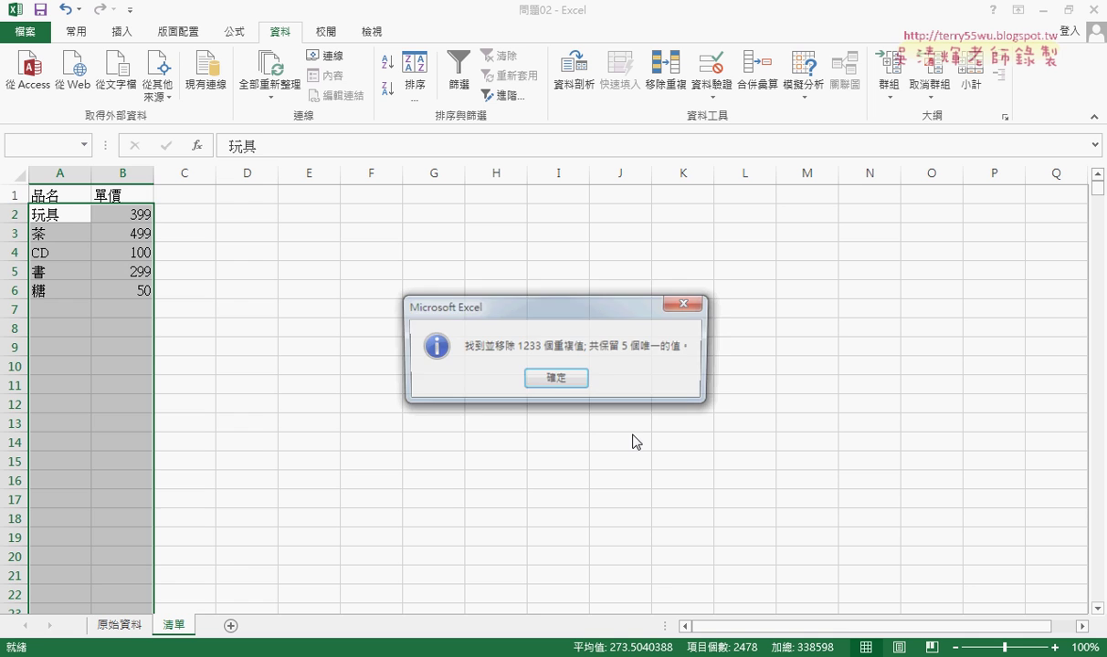
click(552, 380)
drag(51, 194, 135, 290)
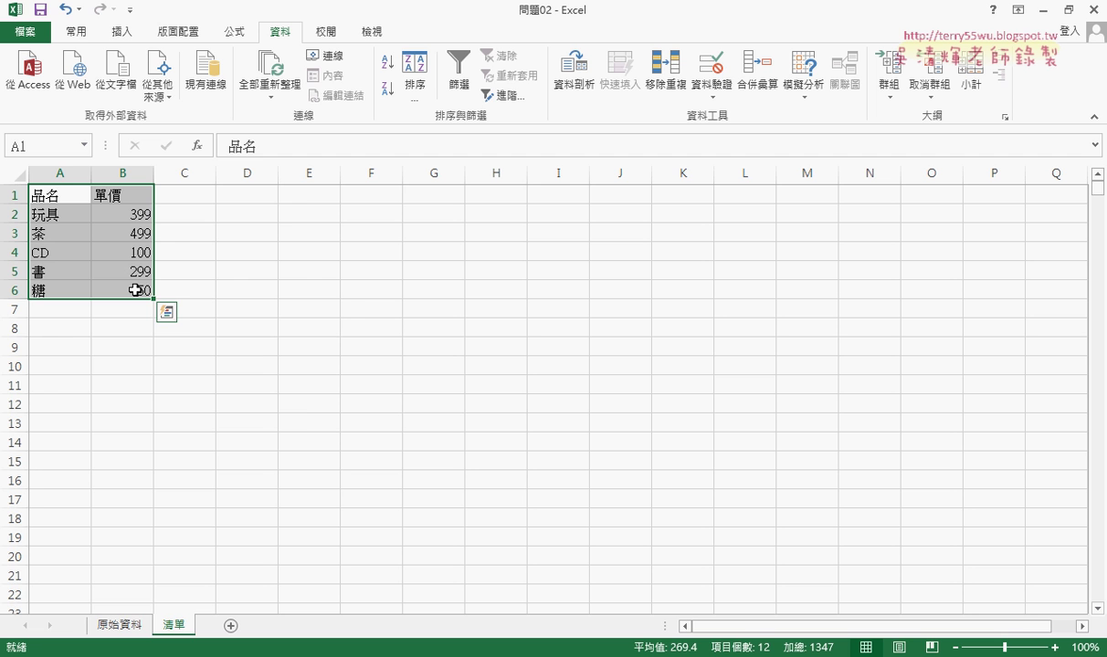
- Copy the 地區 column F from 原始資料 and paste it into 清單 at C1
click(122, 621)
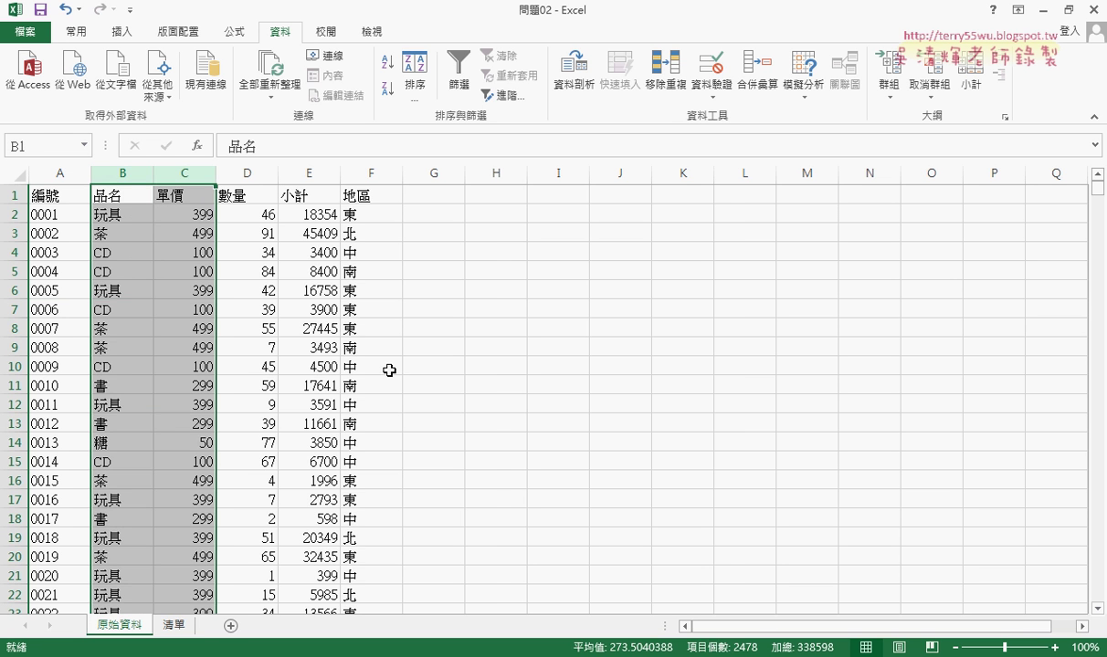
click(374, 178)
right_click(364, 243)
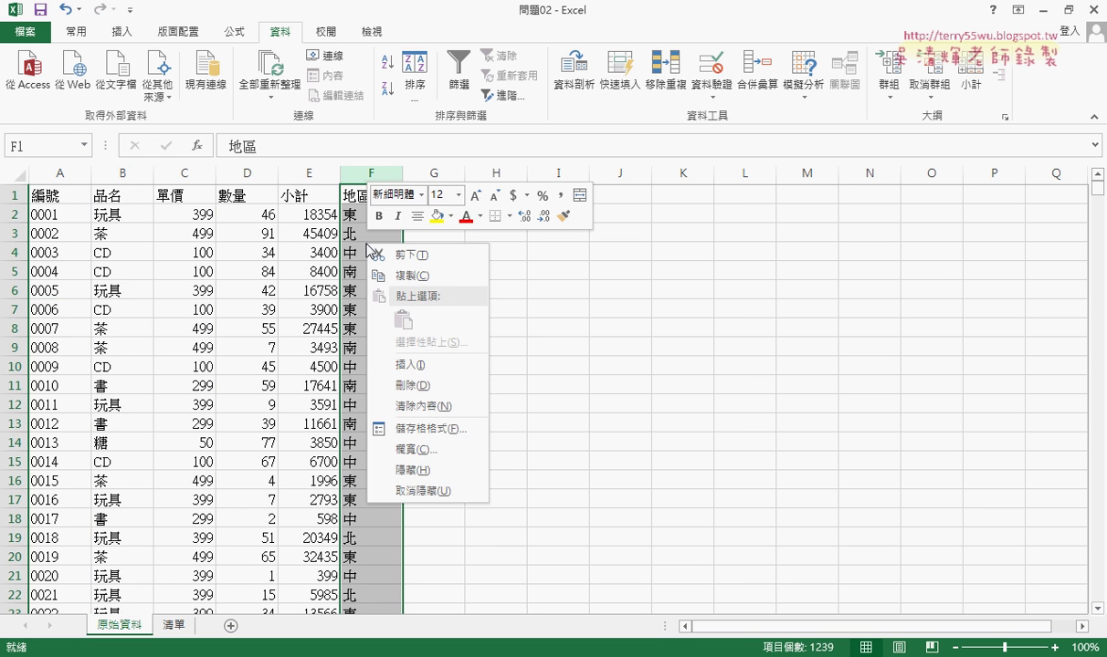
click(396, 274)
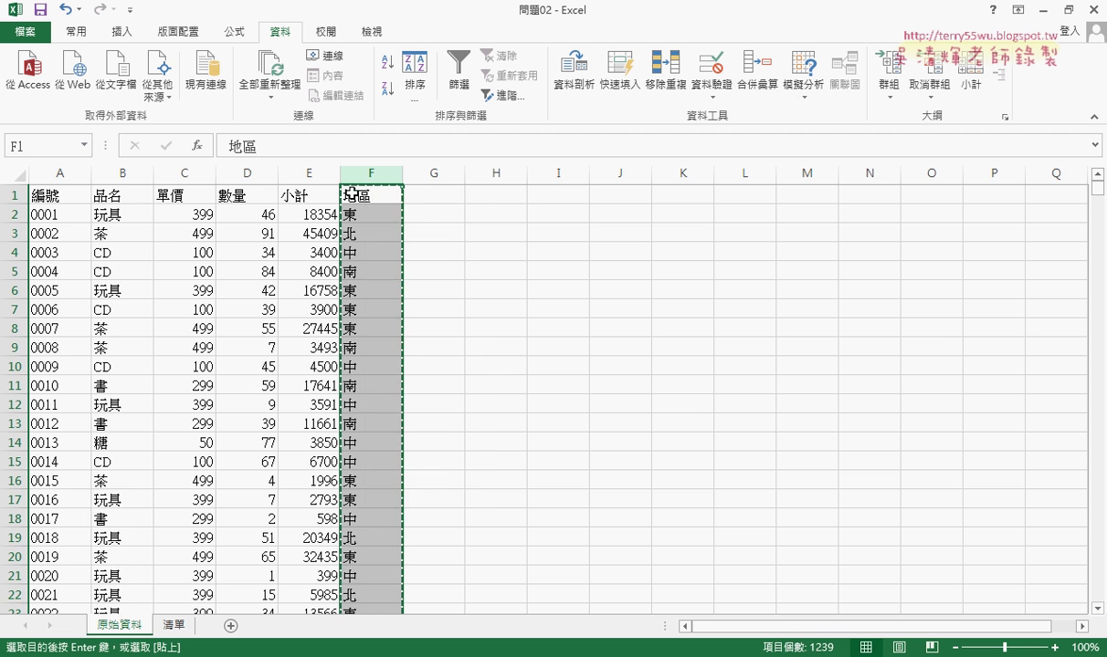
click(174, 625)
right_click(193, 192)
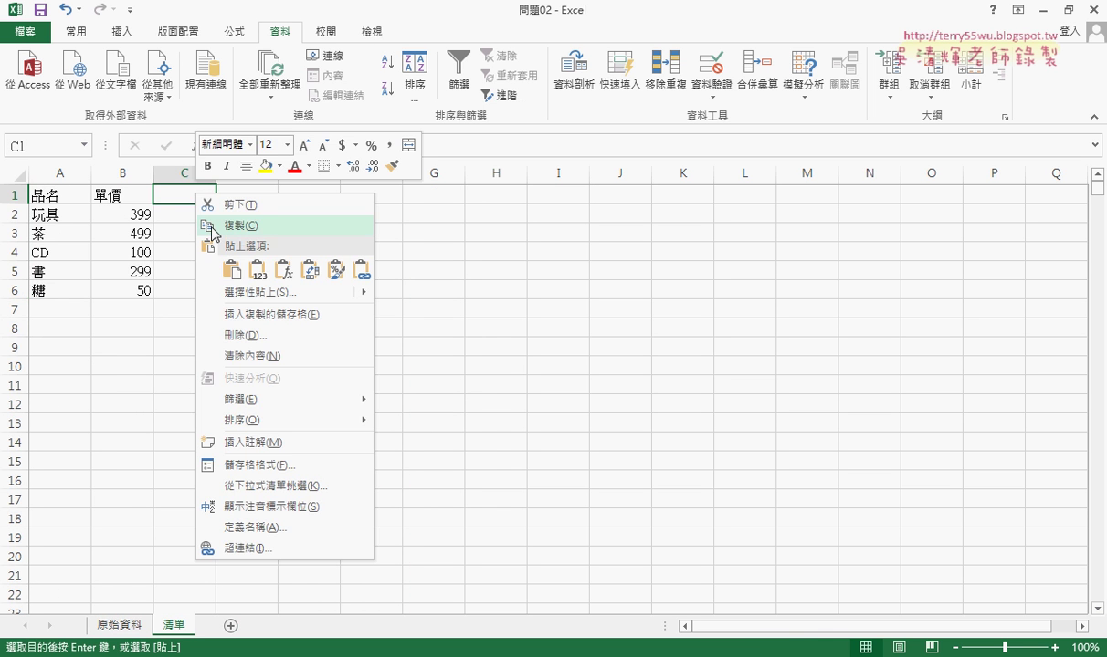
click(228, 268)
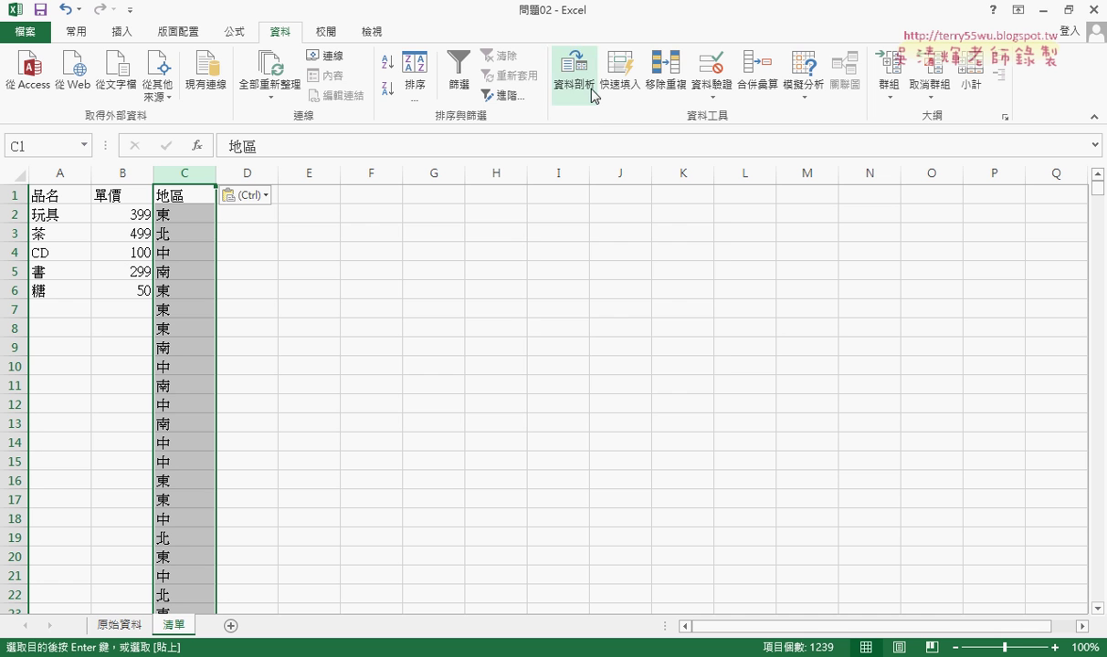
- Remove duplicates from the current selection with headers, leaving regions 東, 北, 中, 南
click(667, 84)
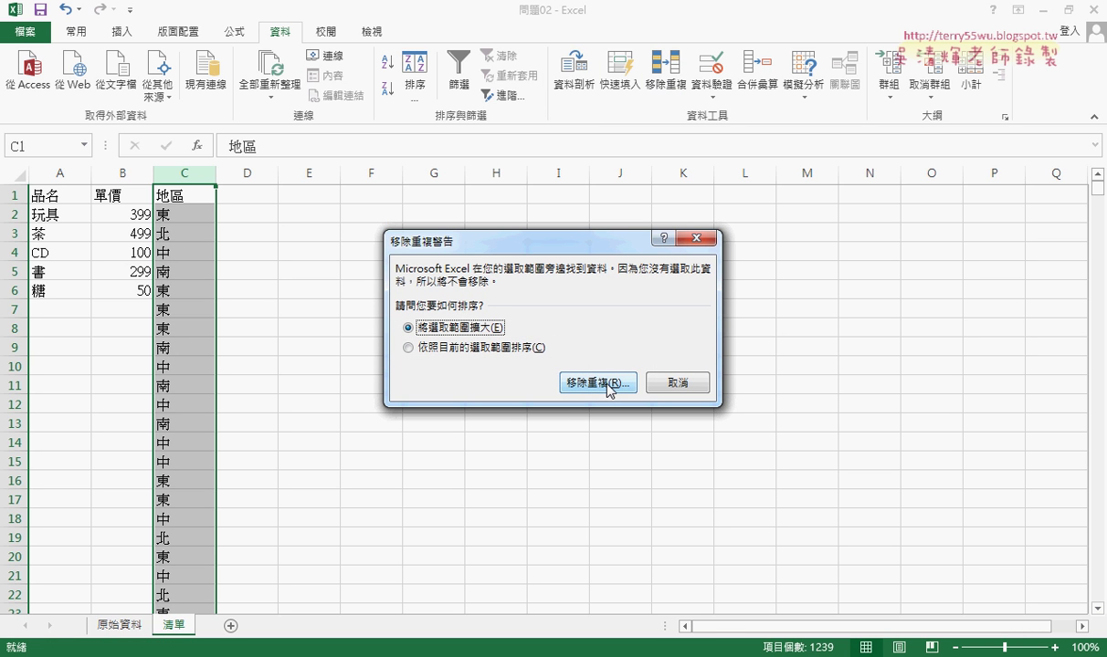
click(431, 347)
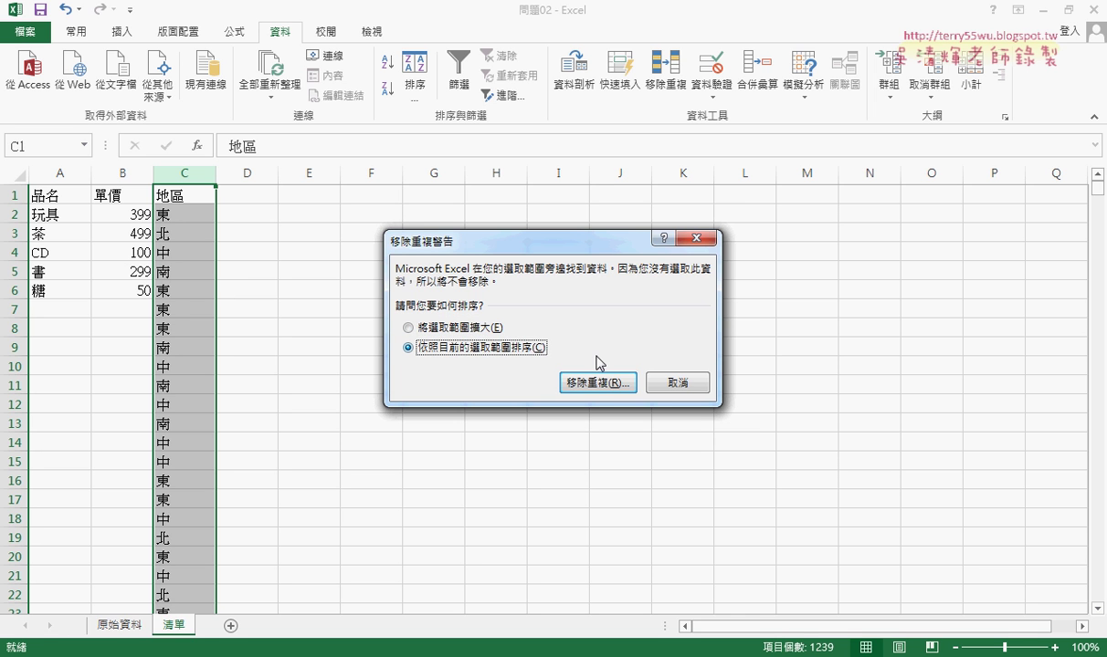
click(595, 384)
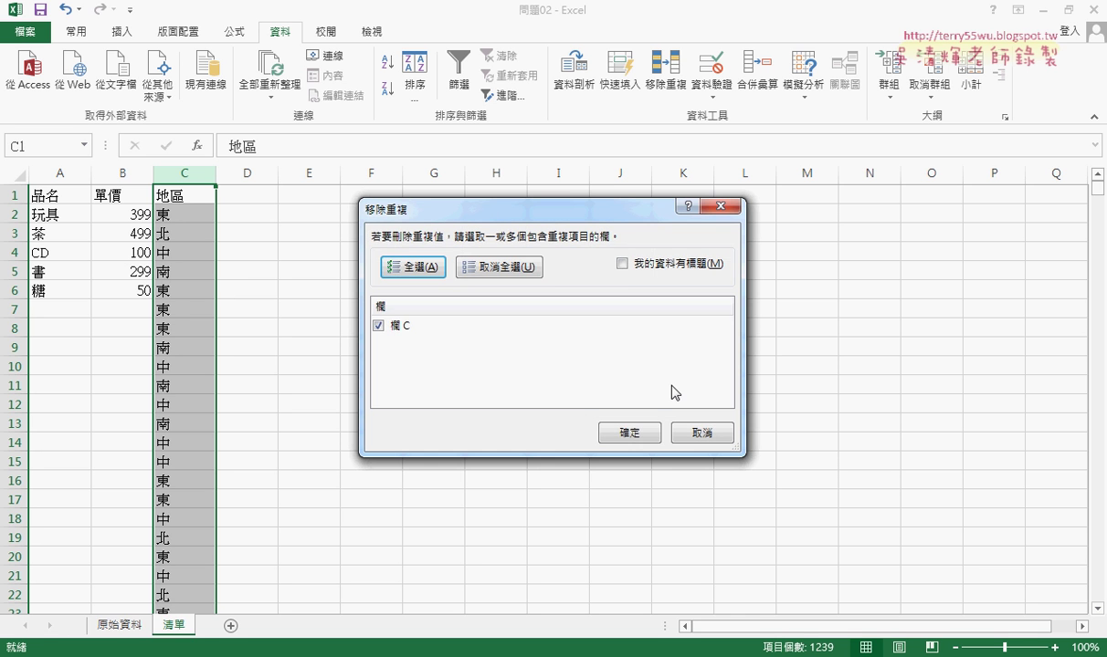
click(622, 265)
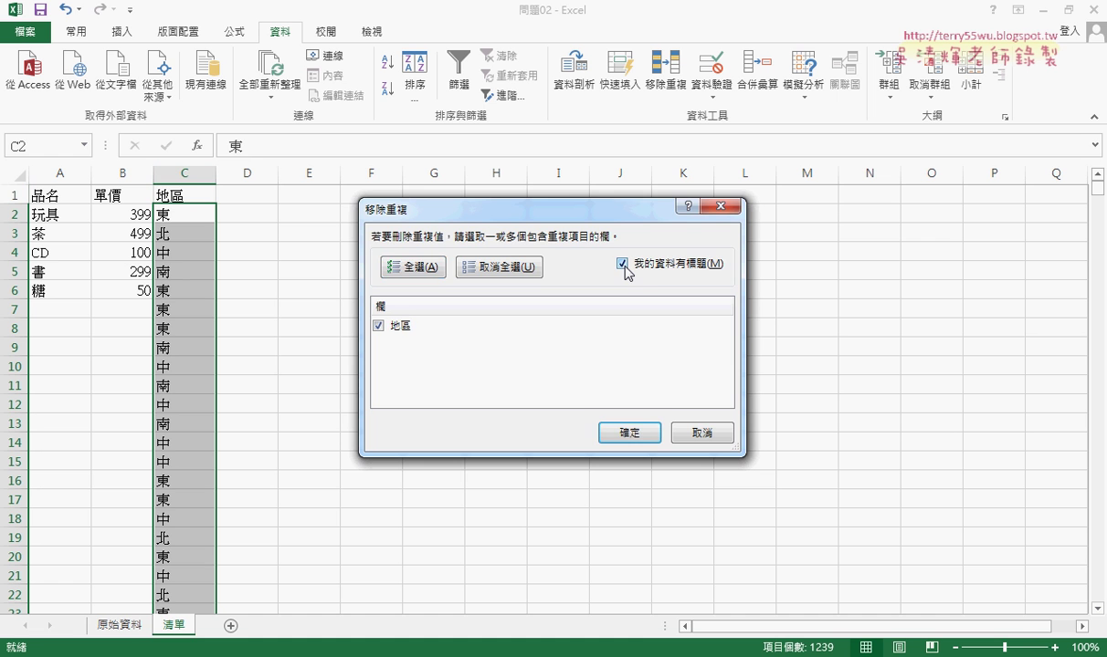
click(627, 433)
click(553, 378)
- Select the product and price rows A2:B6 on 清單
click(398, 346)
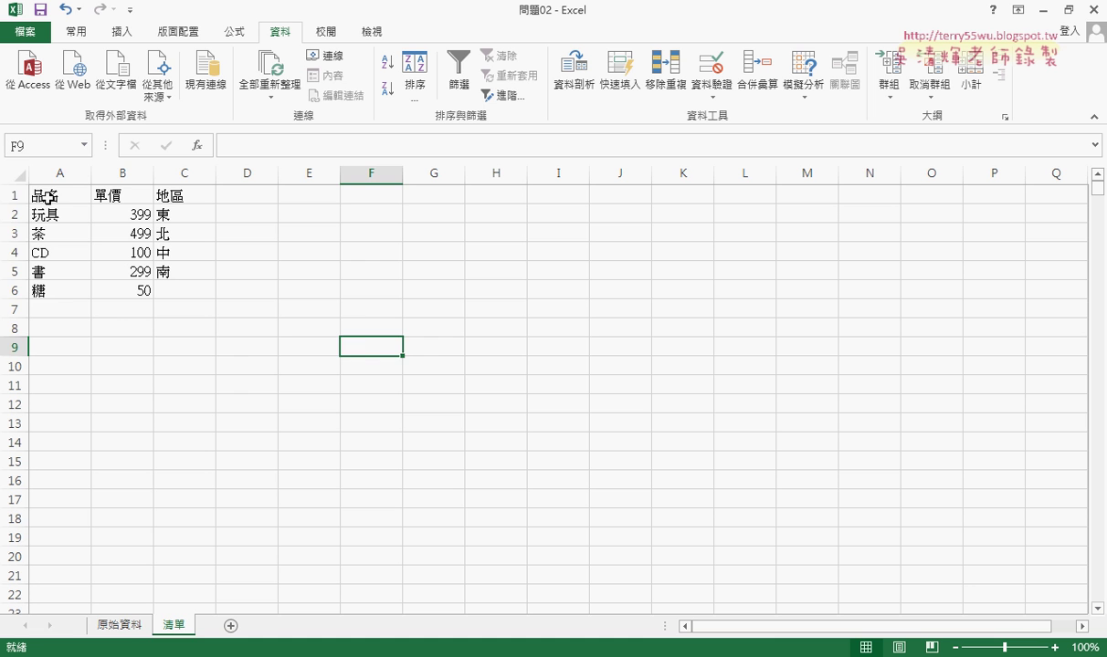
drag(47, 196, 41, 290)
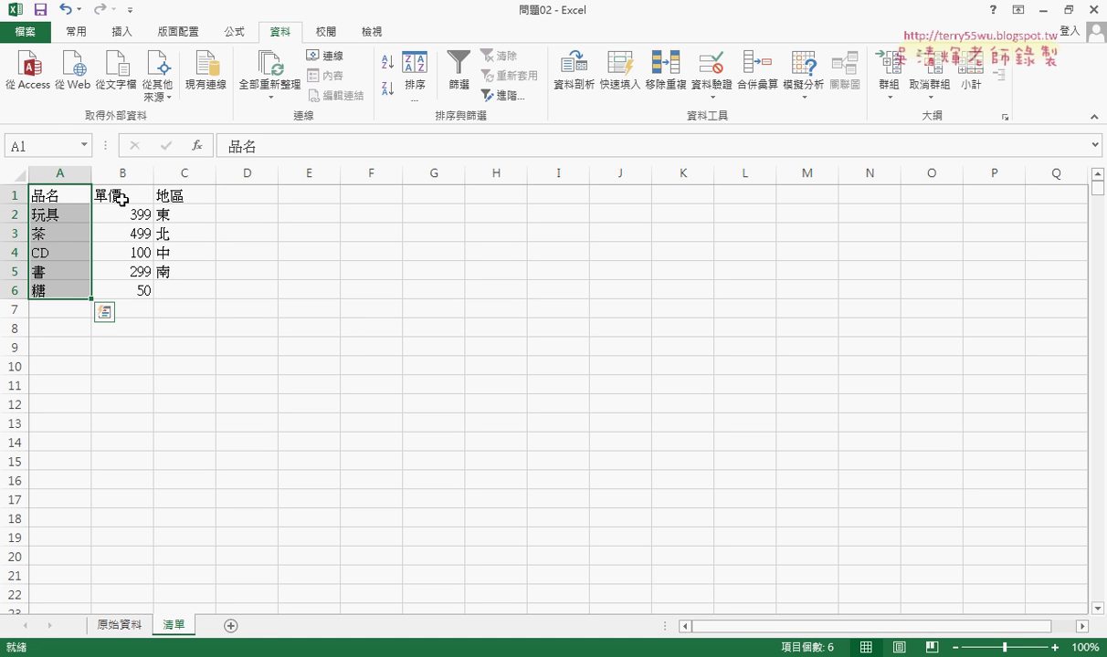
drag(130, 194, 137, 291)
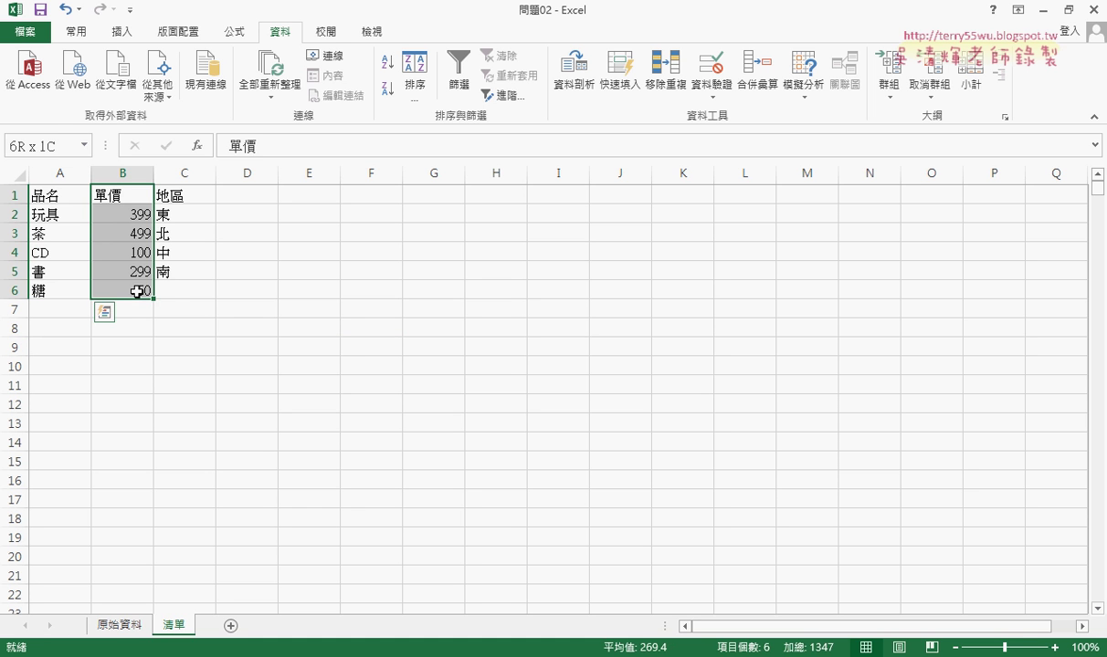
drag(174, 195, 190, 270)
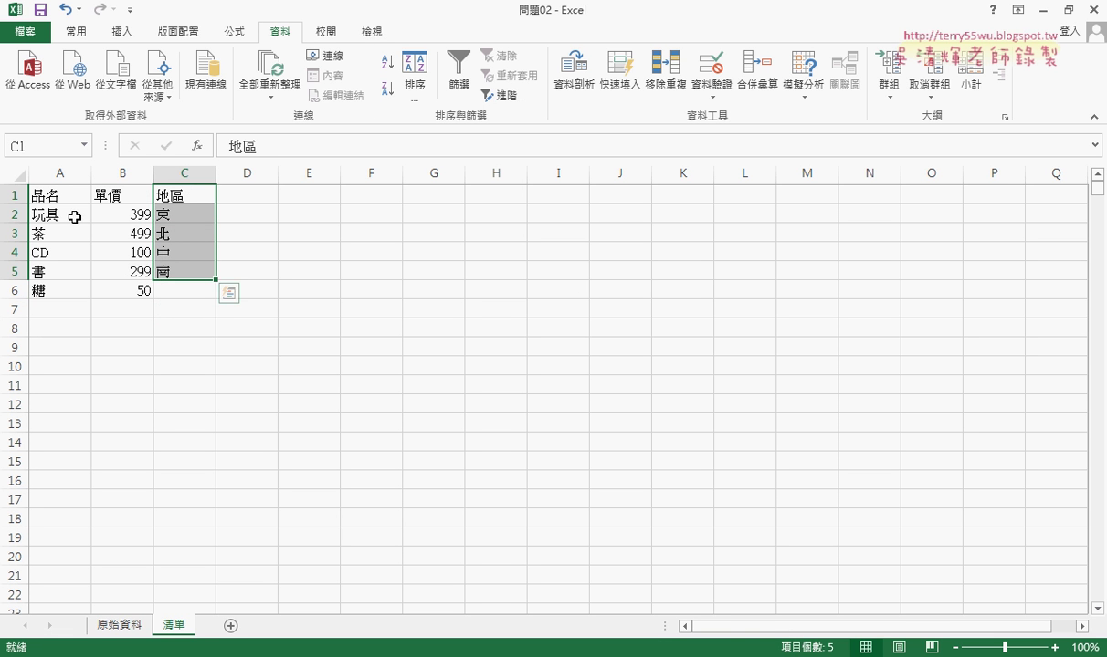
drag(47, 214, 116, 290)
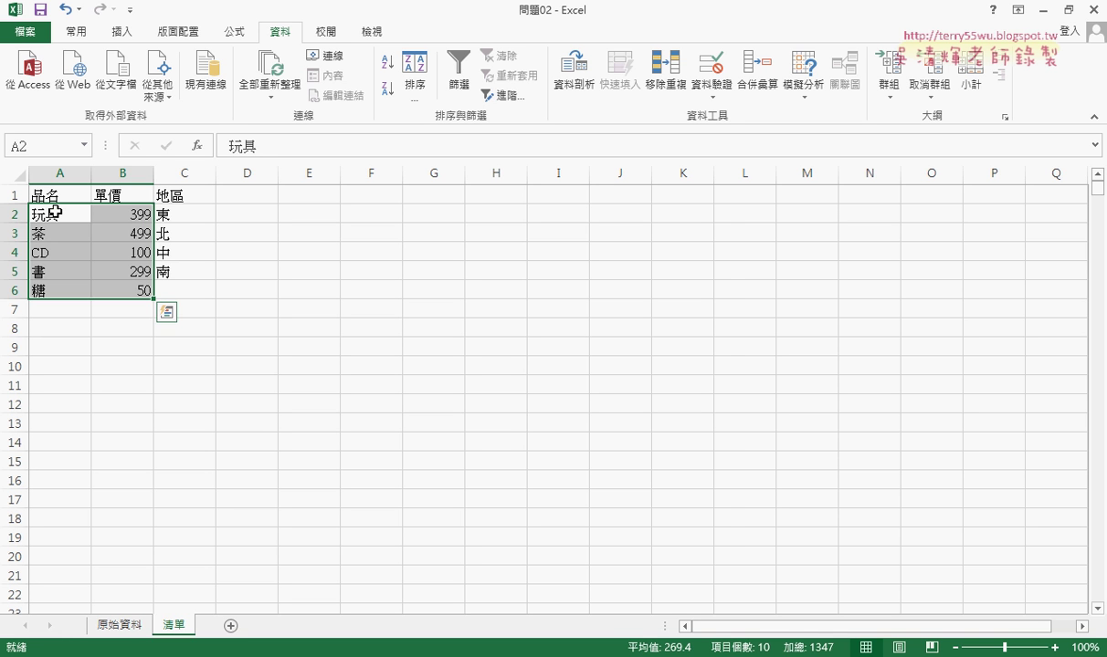
drag(49, 215, 120, 290)
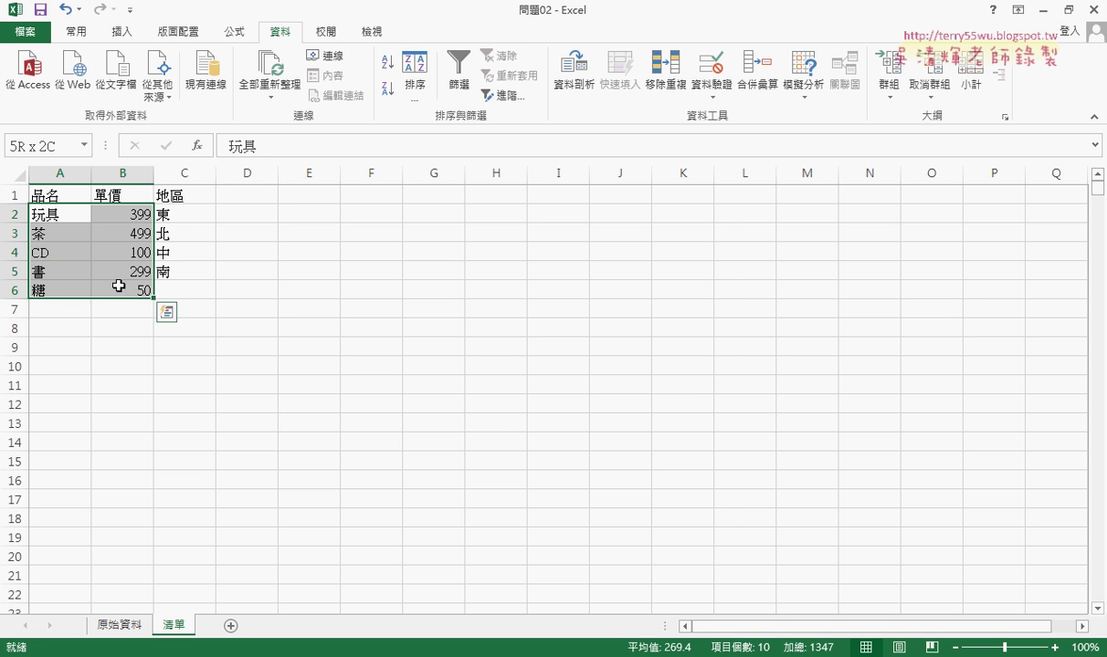
- Name the range 品名對照表 via the Name Box and widen the box to show it
click(55, 147)
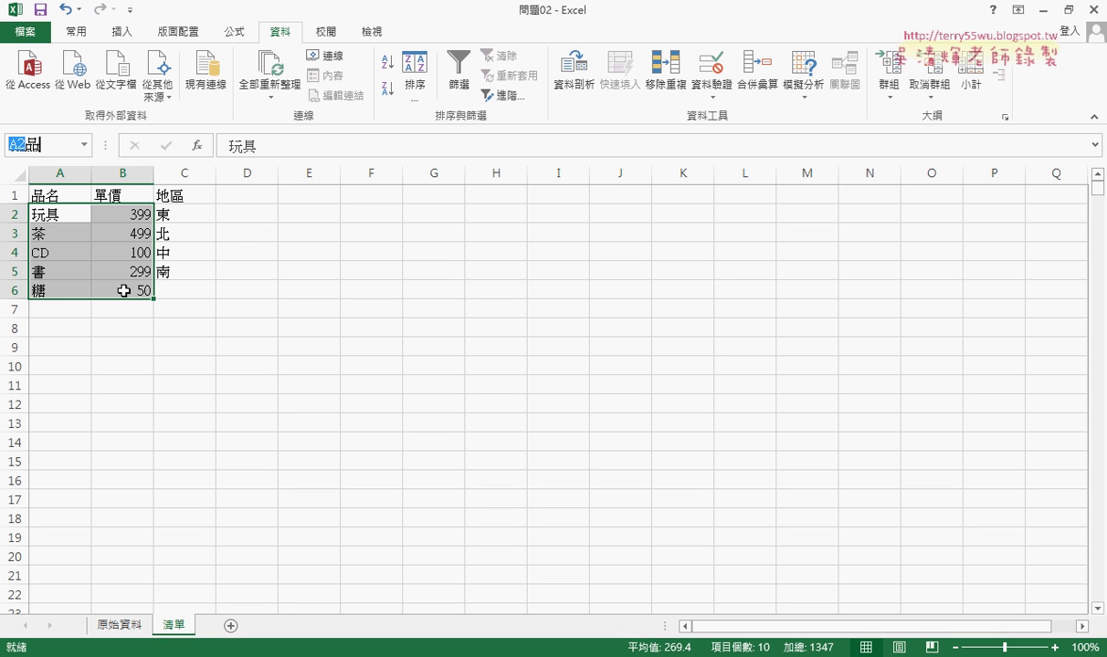
text(品)
text(名)
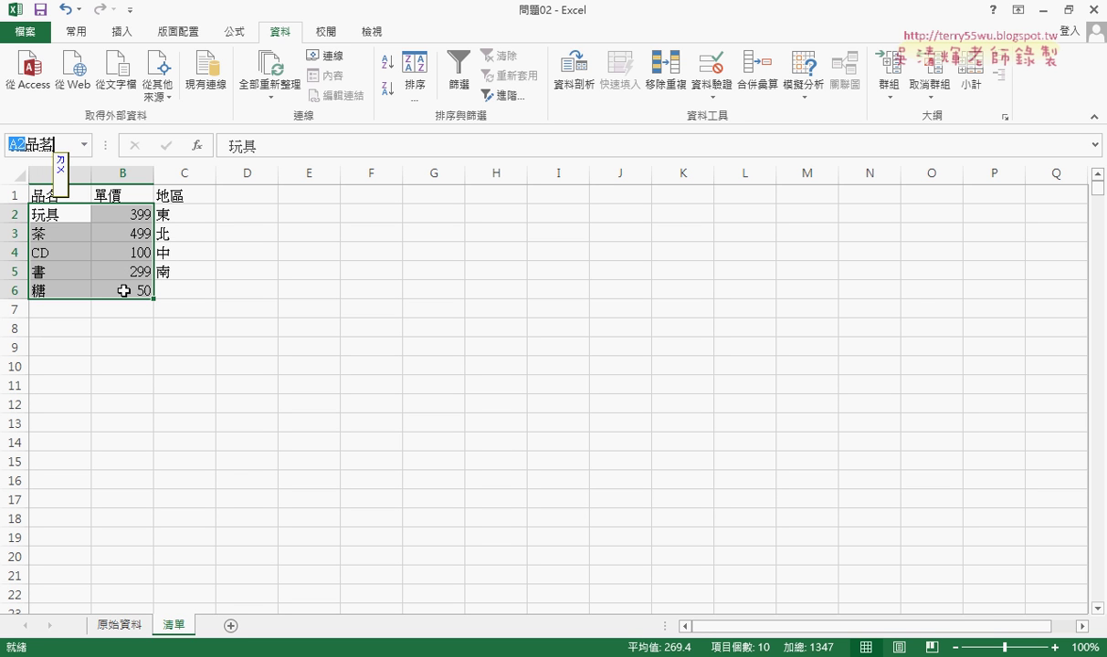
text(隊)
text(照)
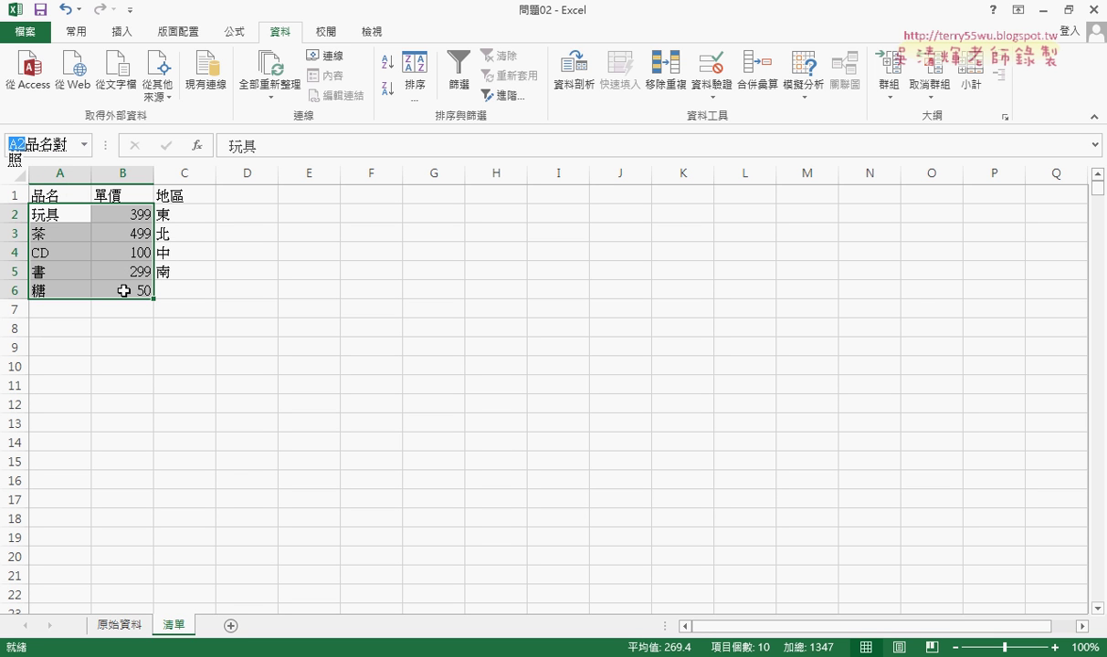
text(表)
key(Down)
key(Return)
key(Return)
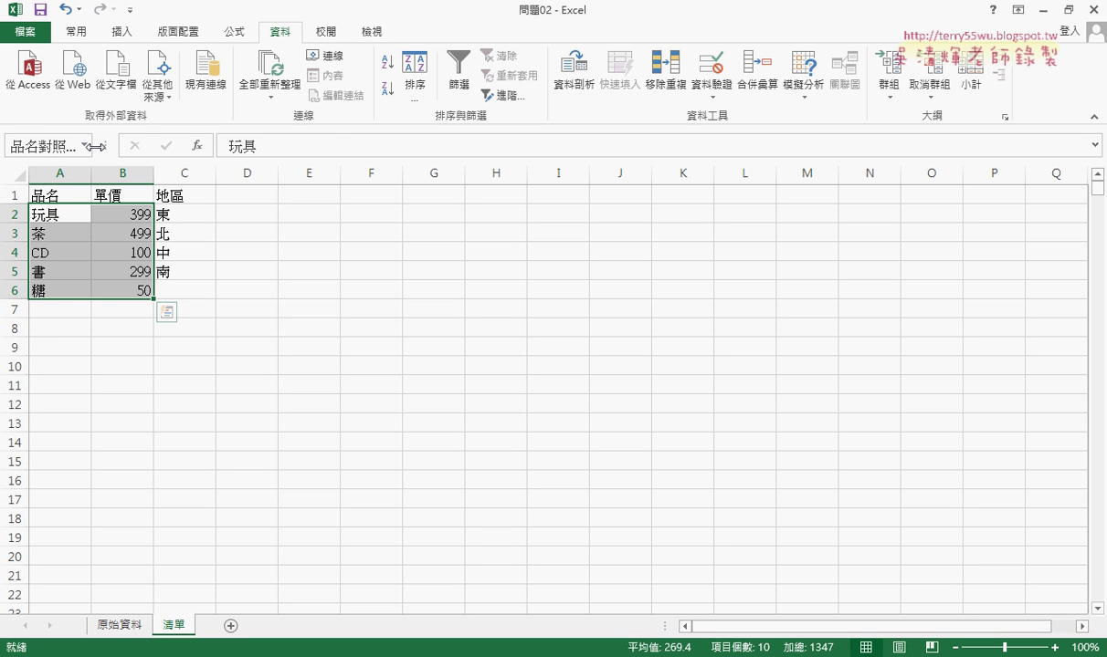
drag(105, 146, 188, 146)
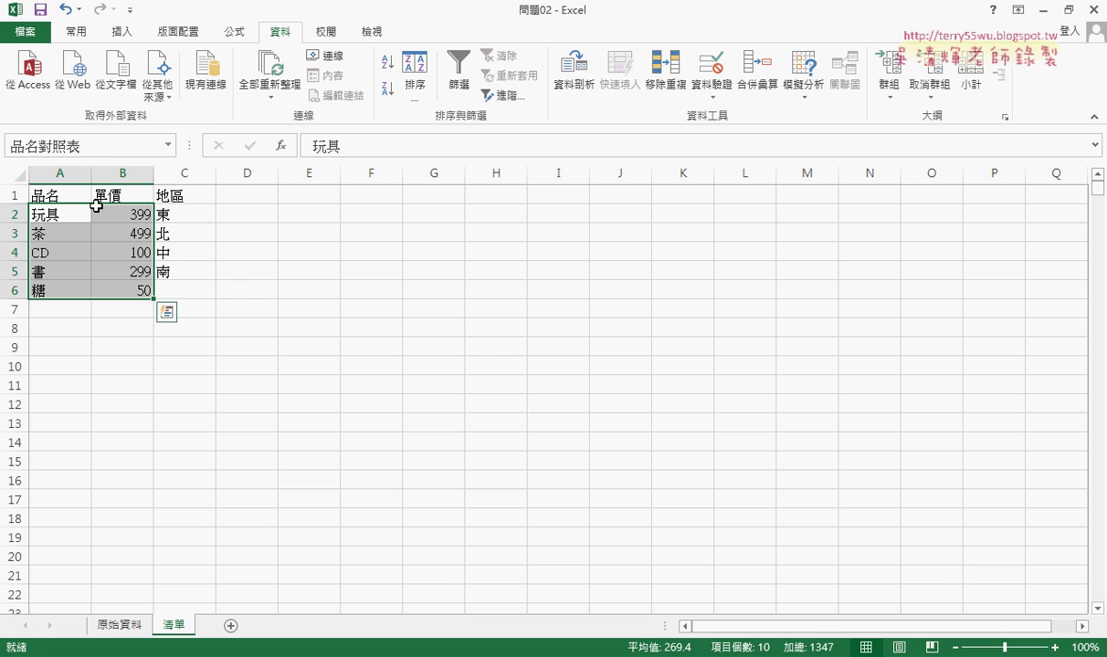
- In Name Manager, delete the sheet-level 品名 name that refers to #REF!
click(235, 31)
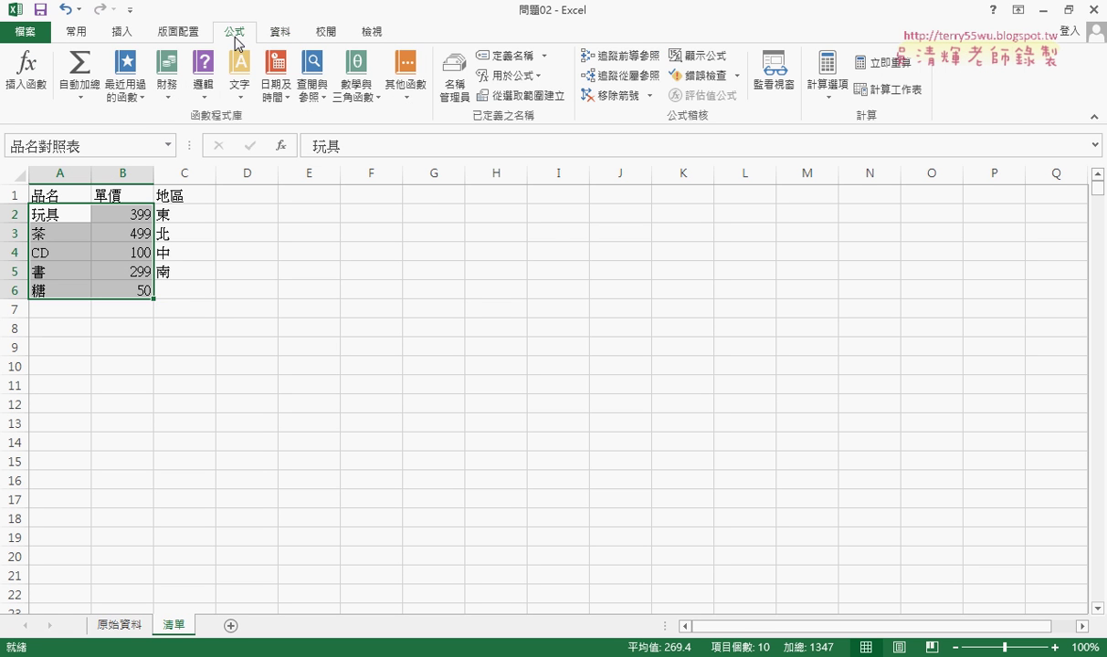
click(456, 90)
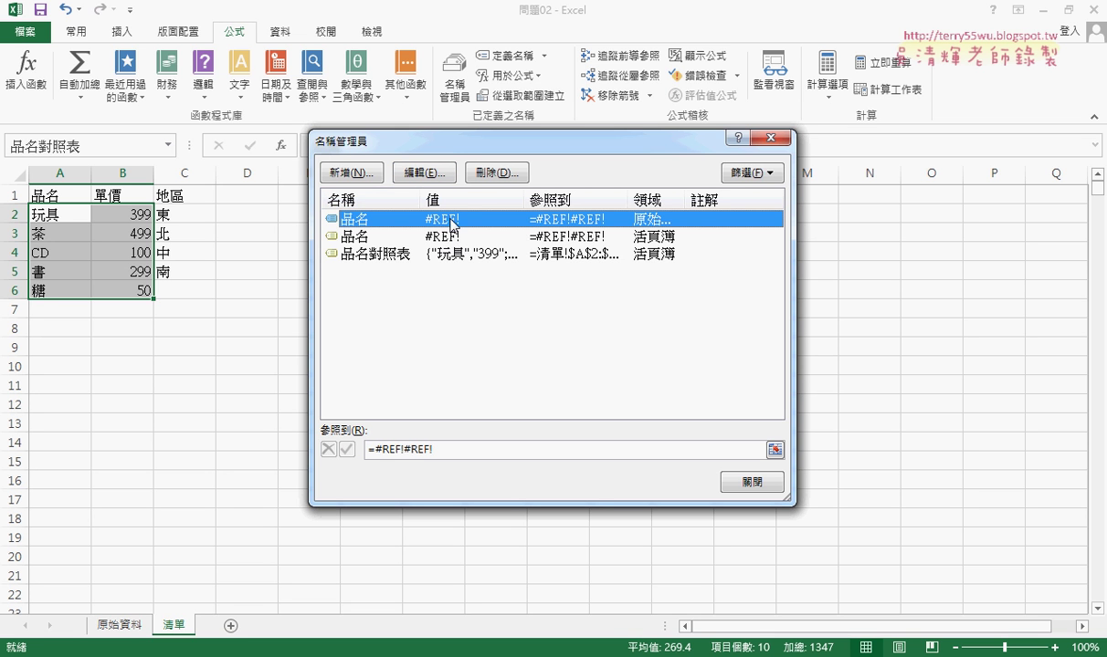
click(389, 237)
click(392, 200)
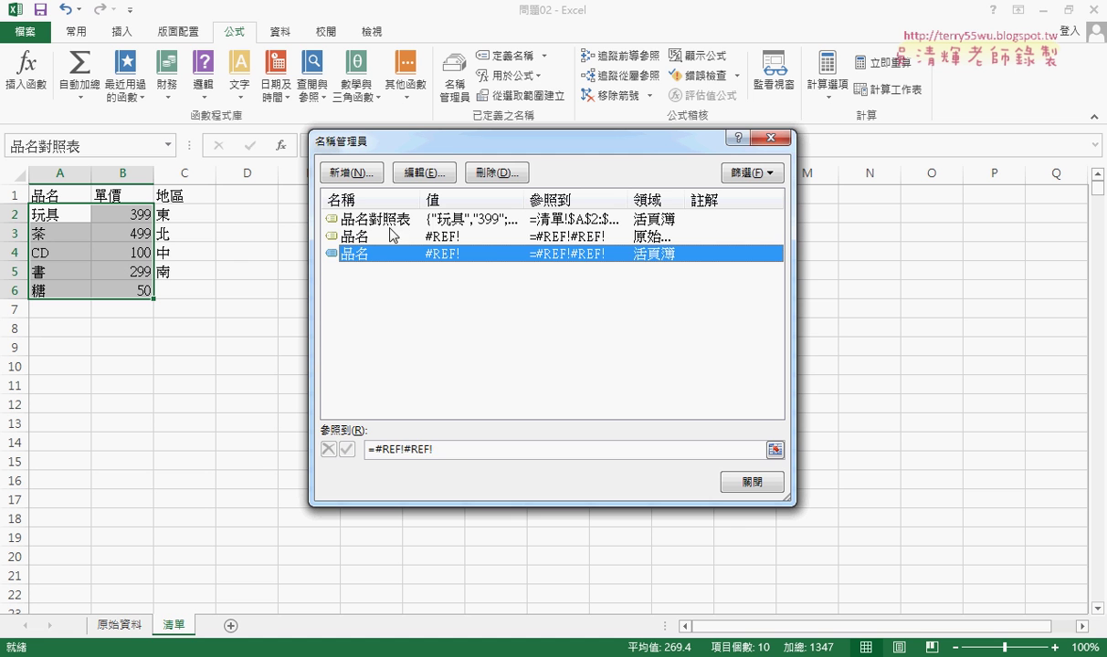
click(392, 235)
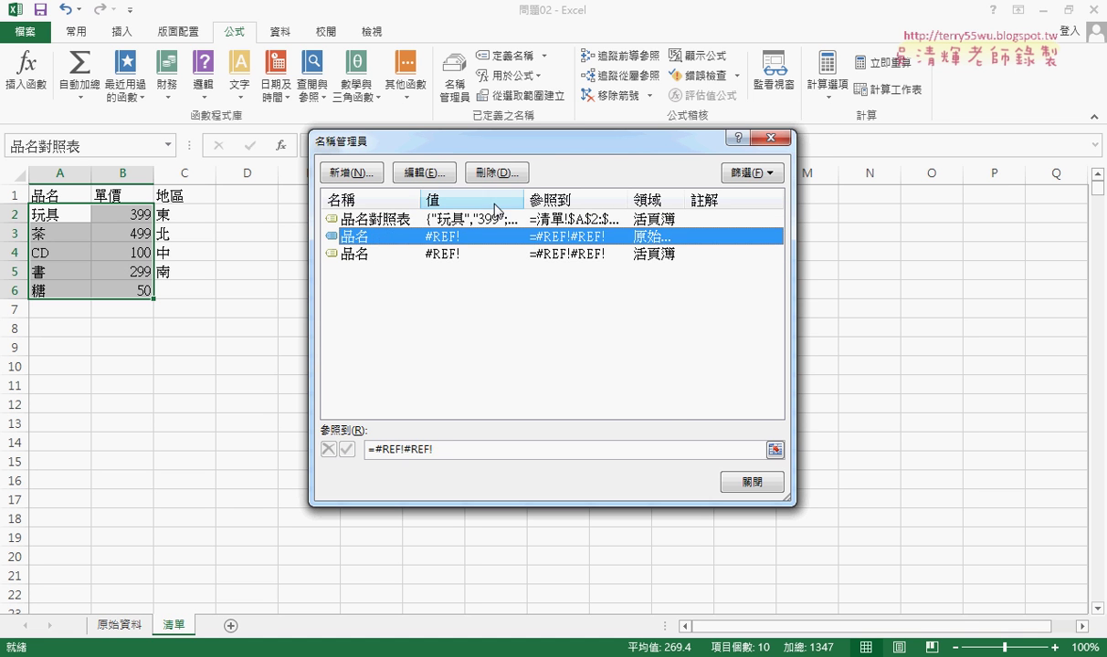
click(496, 172)
click(500, 356)
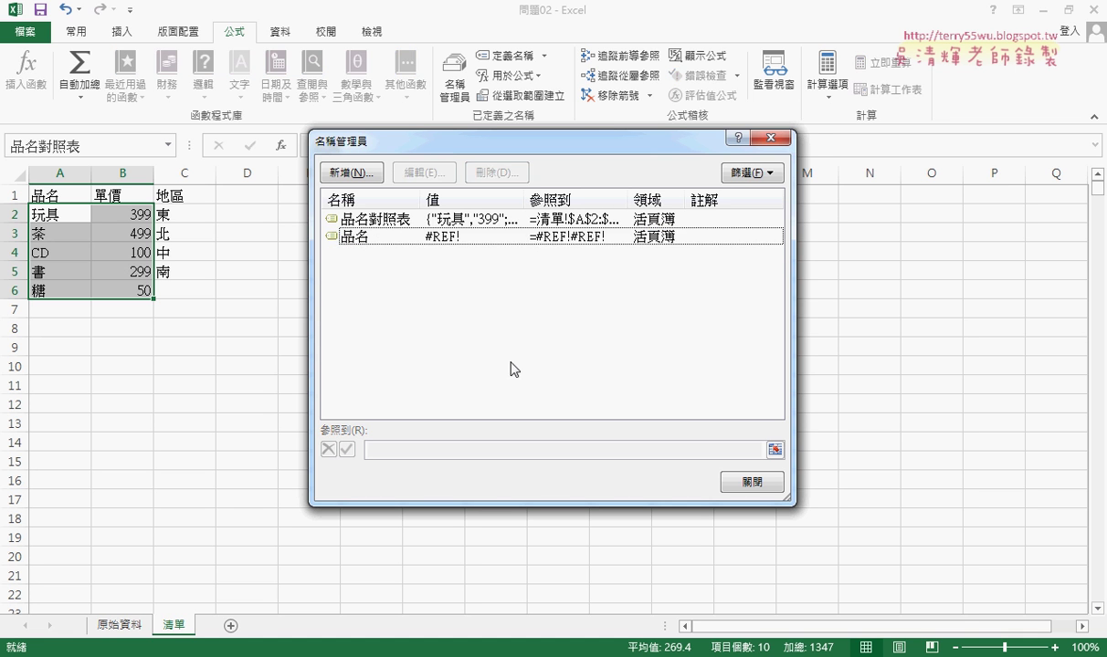
- Delete the remaining broken 品名 name and close Name Manager
click(374, 237)
click(496, 173)
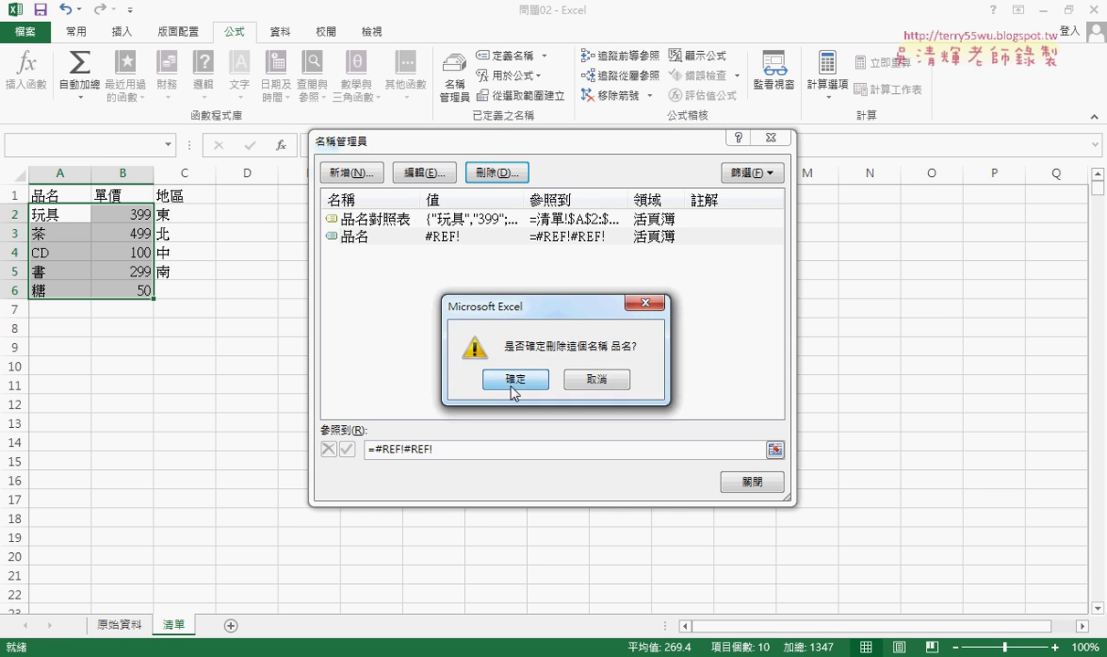
click(514, 379)
drag(399, 199, 473, 216)
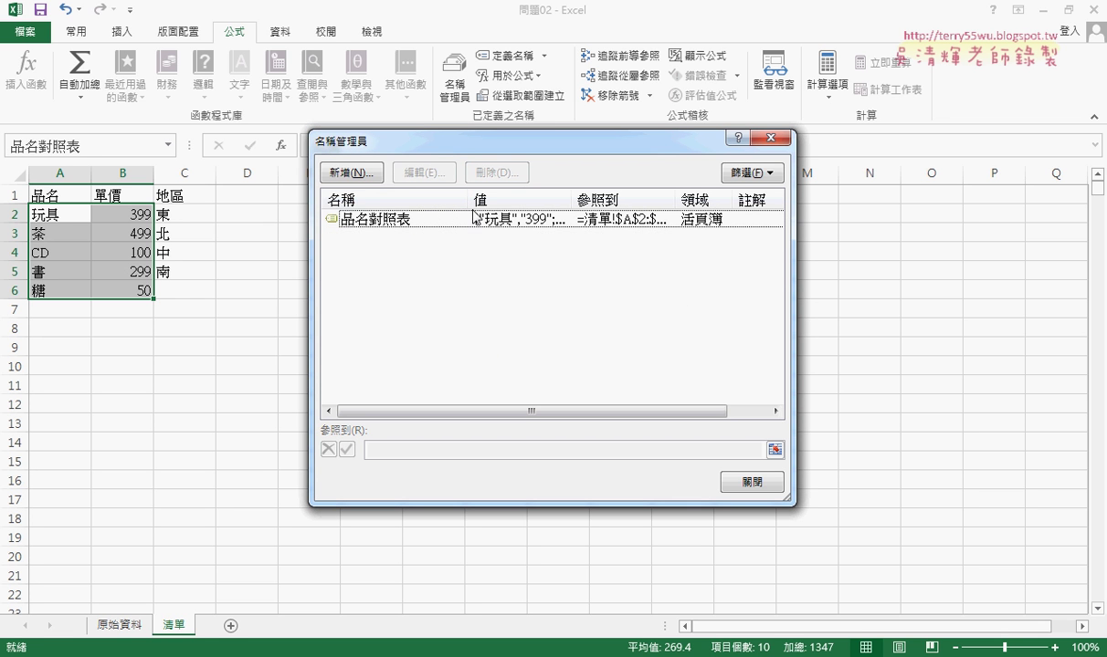
click(749, 491)
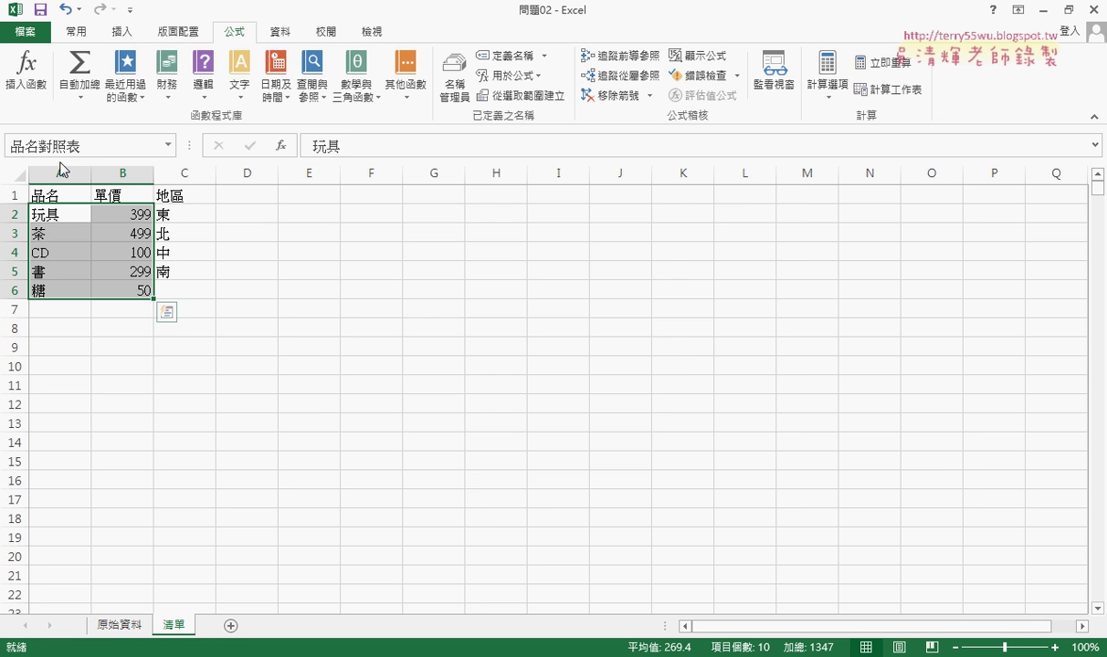
- Create names from the top row: 品名 for A2:A6 and 地區 for C2:C5
drag(45, 193, 56, 291)
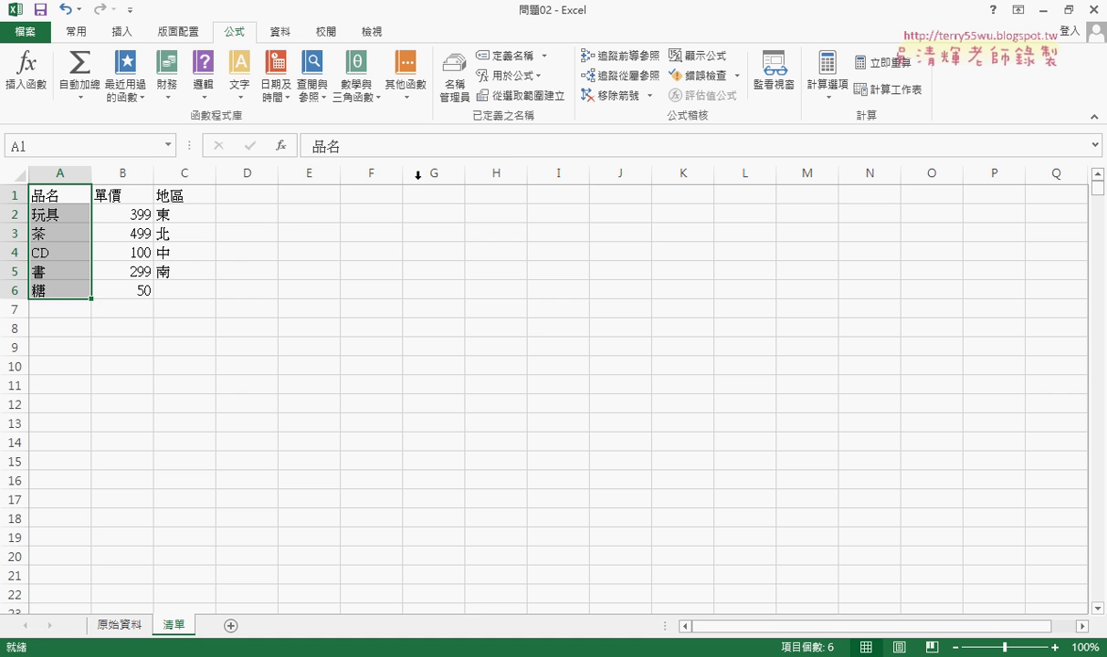
click(527, 102)
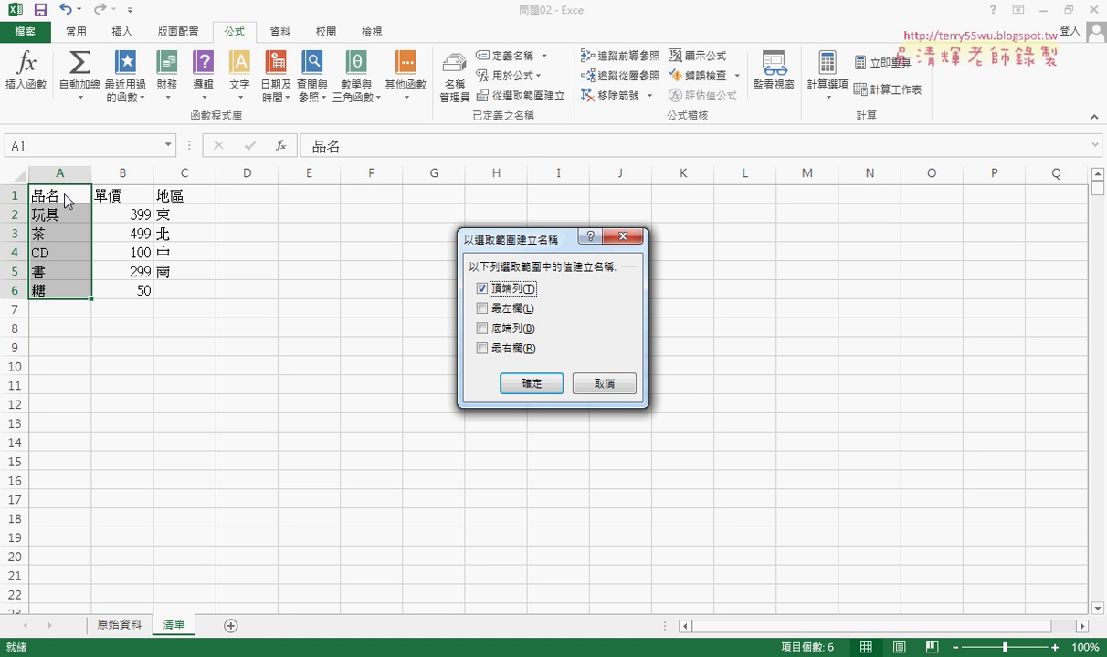
click(517, 384)
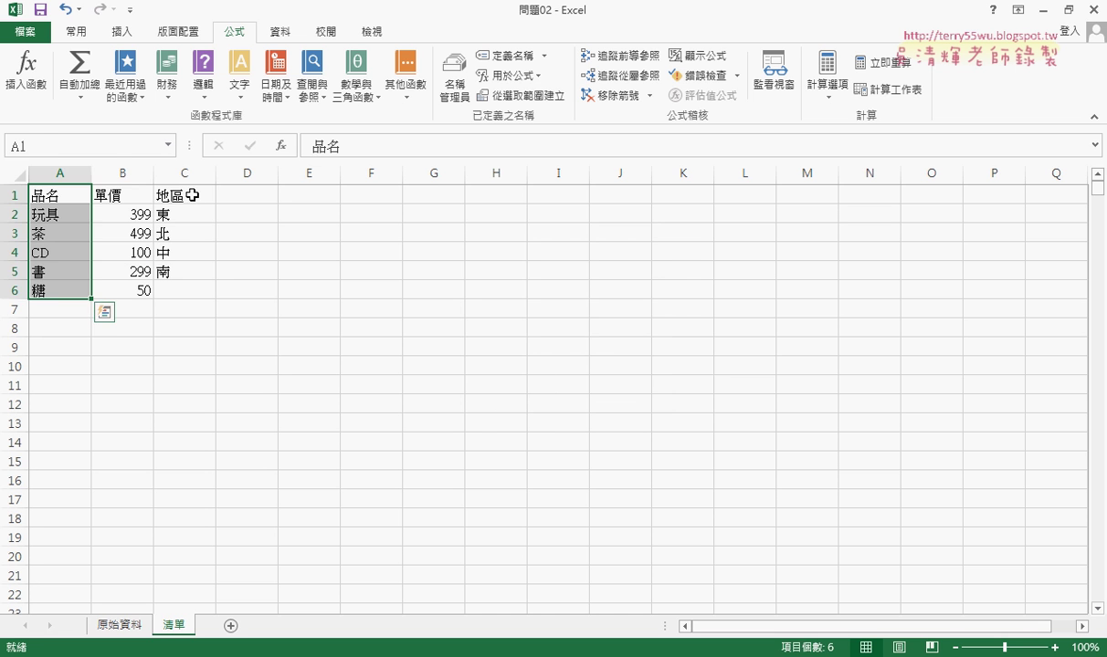
drag(192, 194, 185, 266)
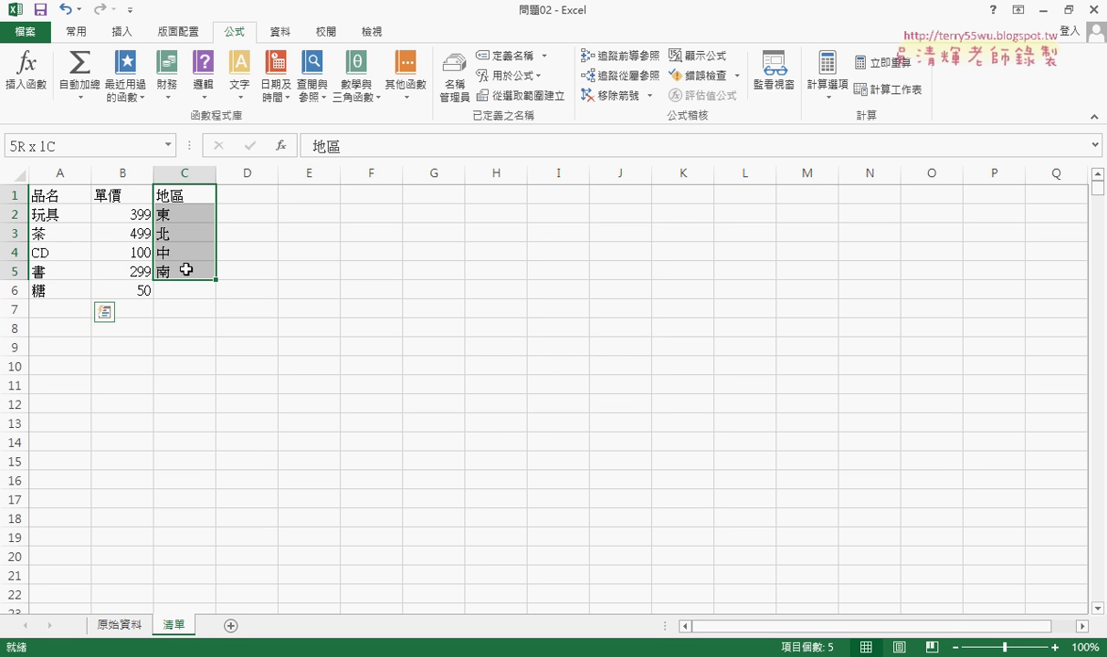
click(537, 103)
click(523, 382)
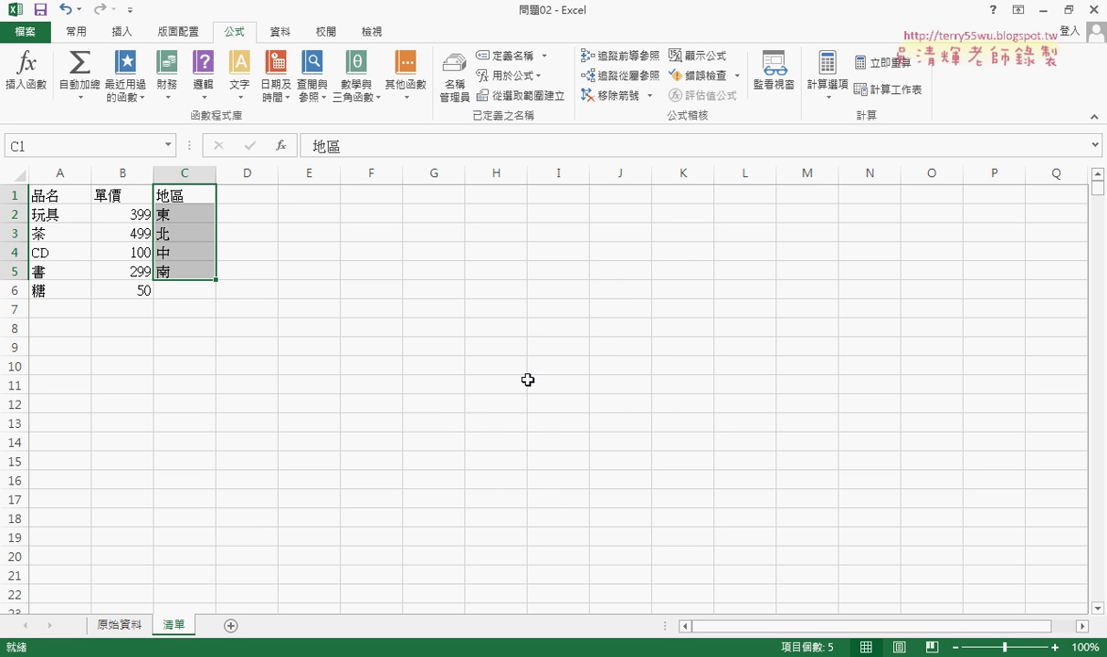
- Verify the 品名對照表, 品名 and 地區 ranges in Name Manager, then return to 原始資料
click(452, 80)
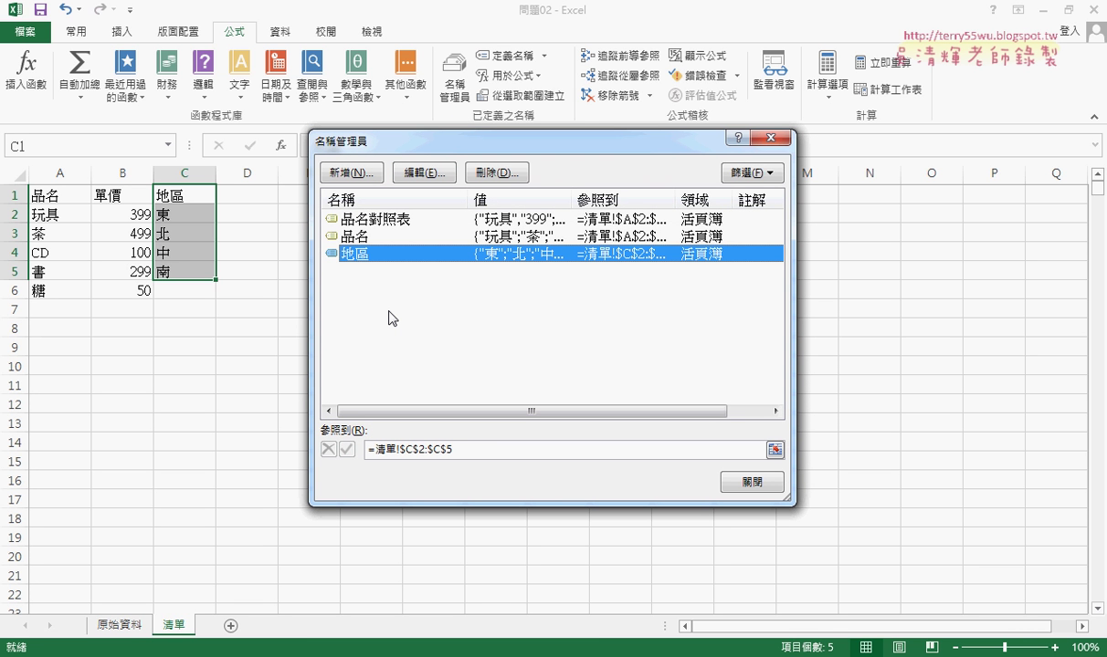
click(384, 220)
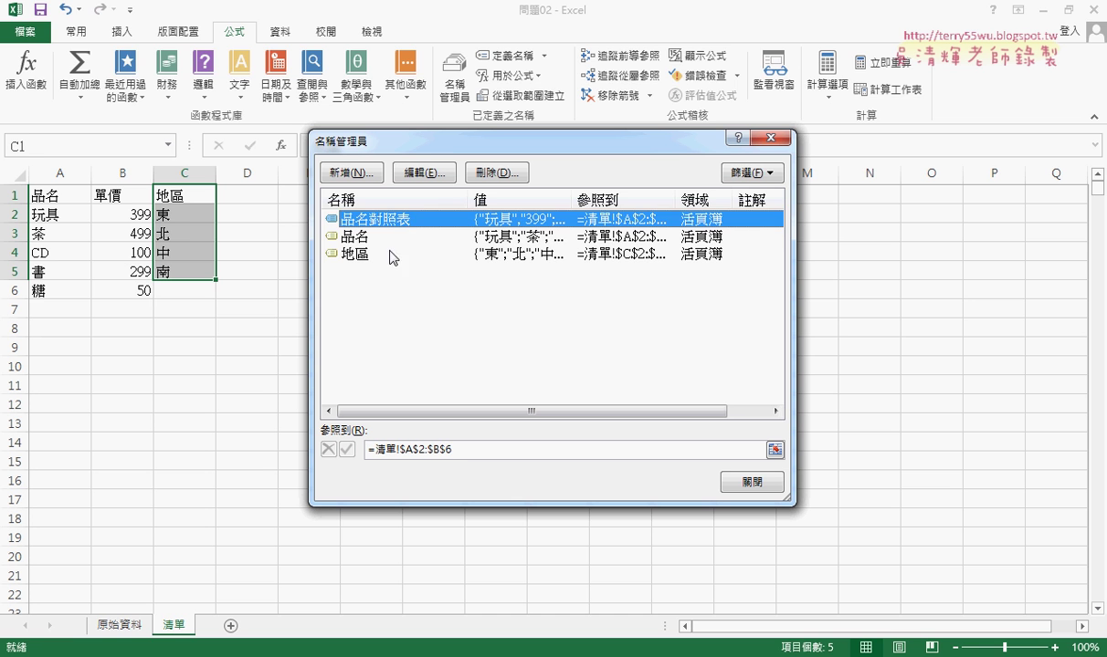
click(352, 236)
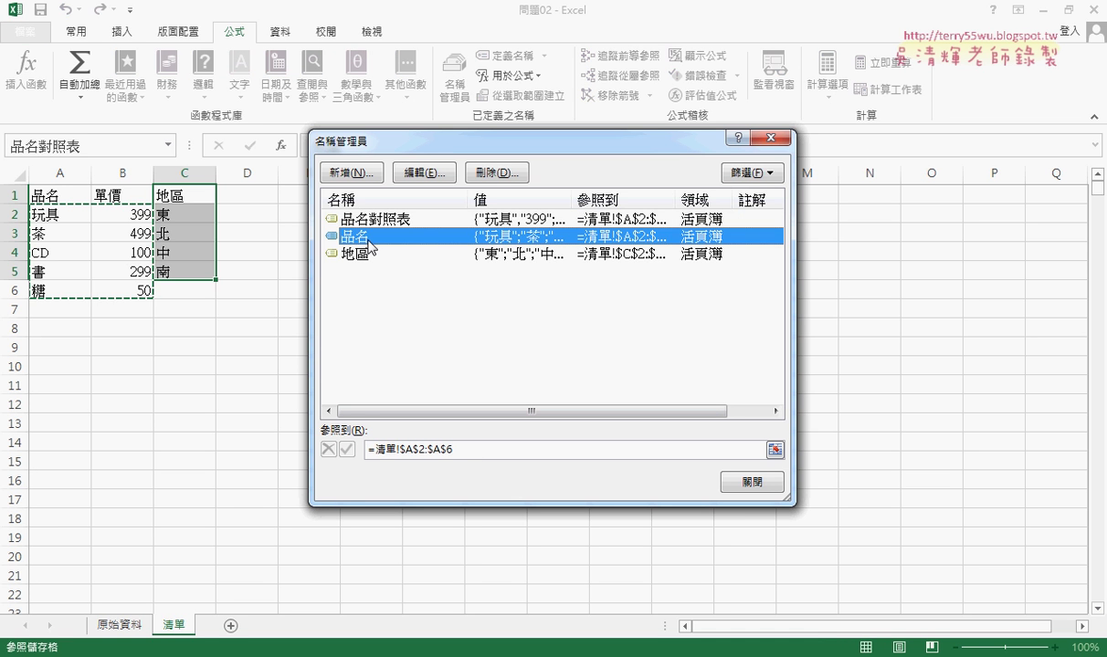
click(452, 449)
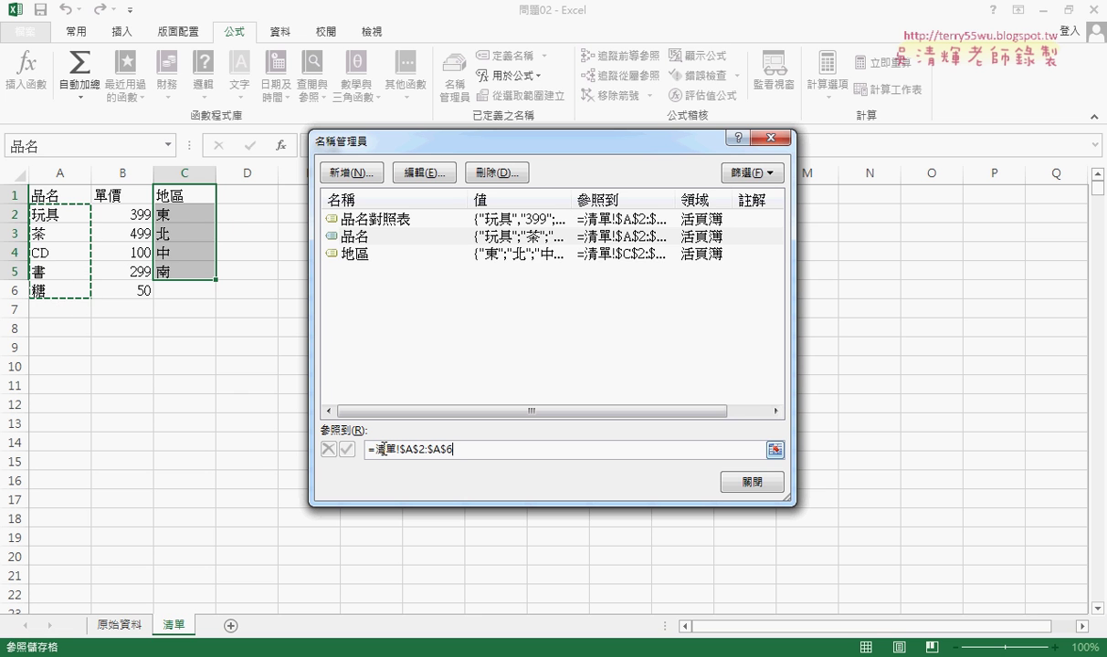
click(406, 254)
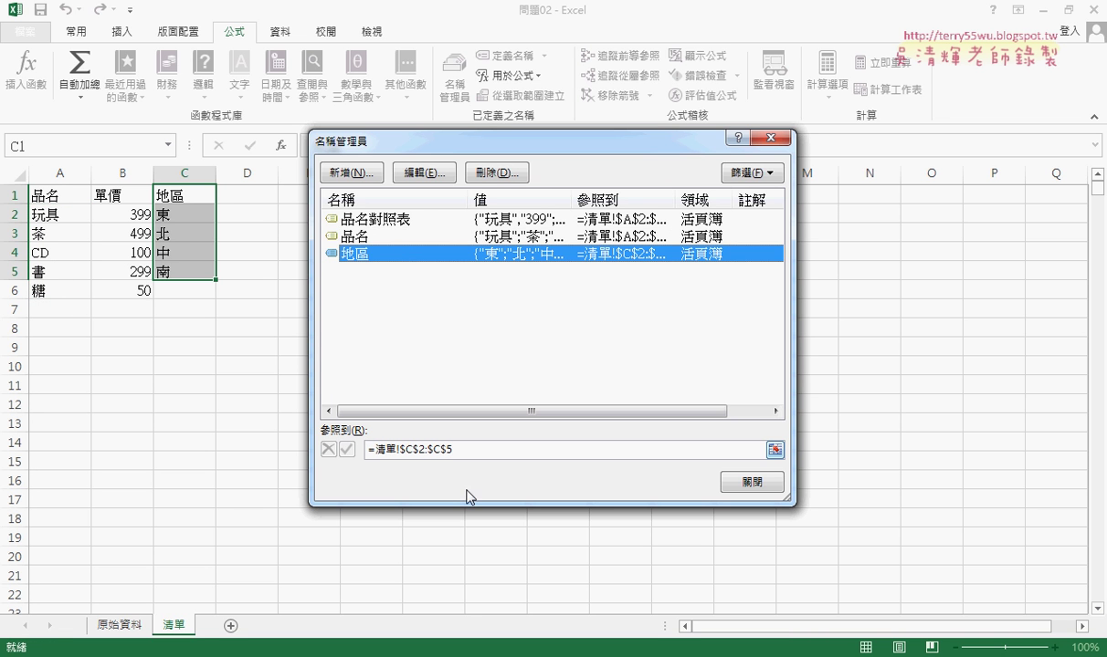
click(447, 449)
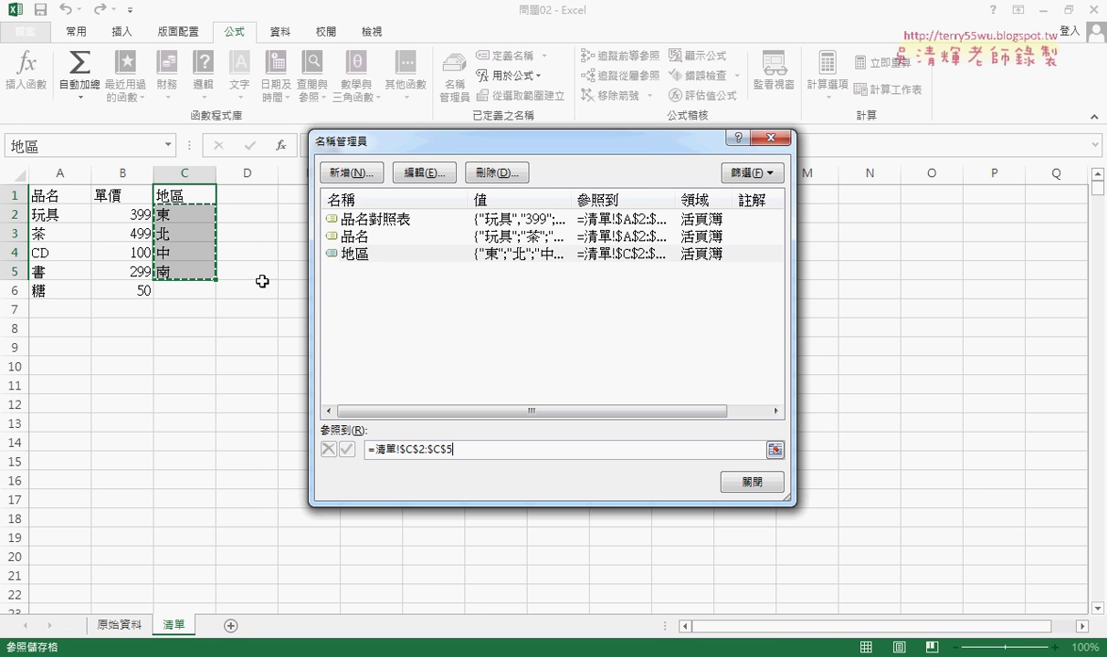
click(770, 484)
click(120, 624)
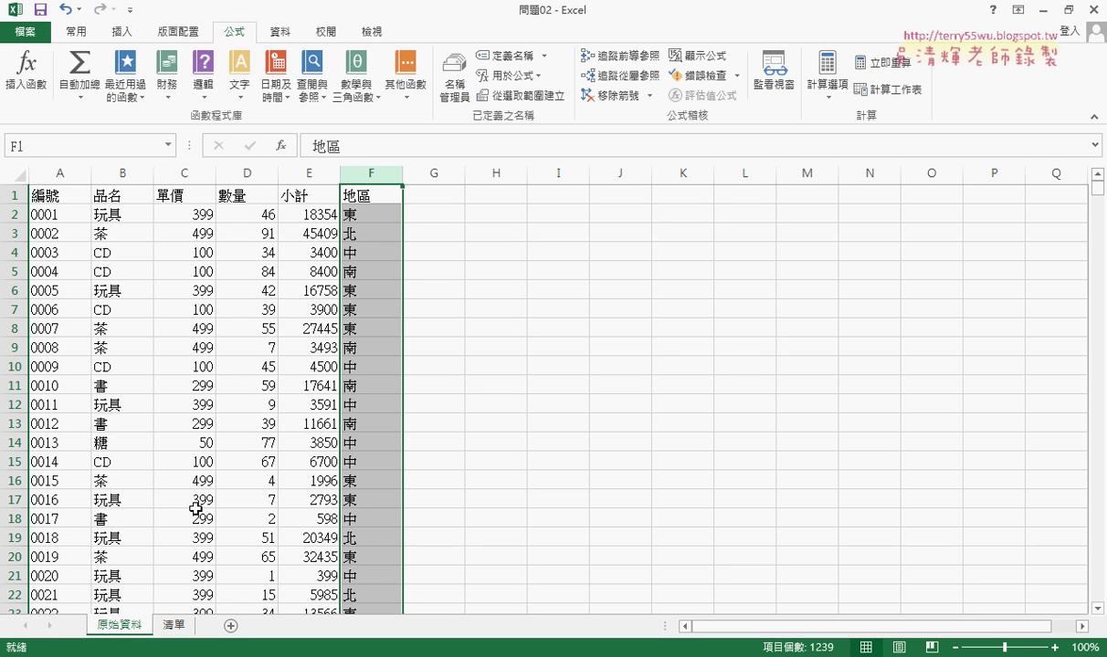
- Clear all rows from A12 down to the last record, keeping only ten data rows
click(50, 421)
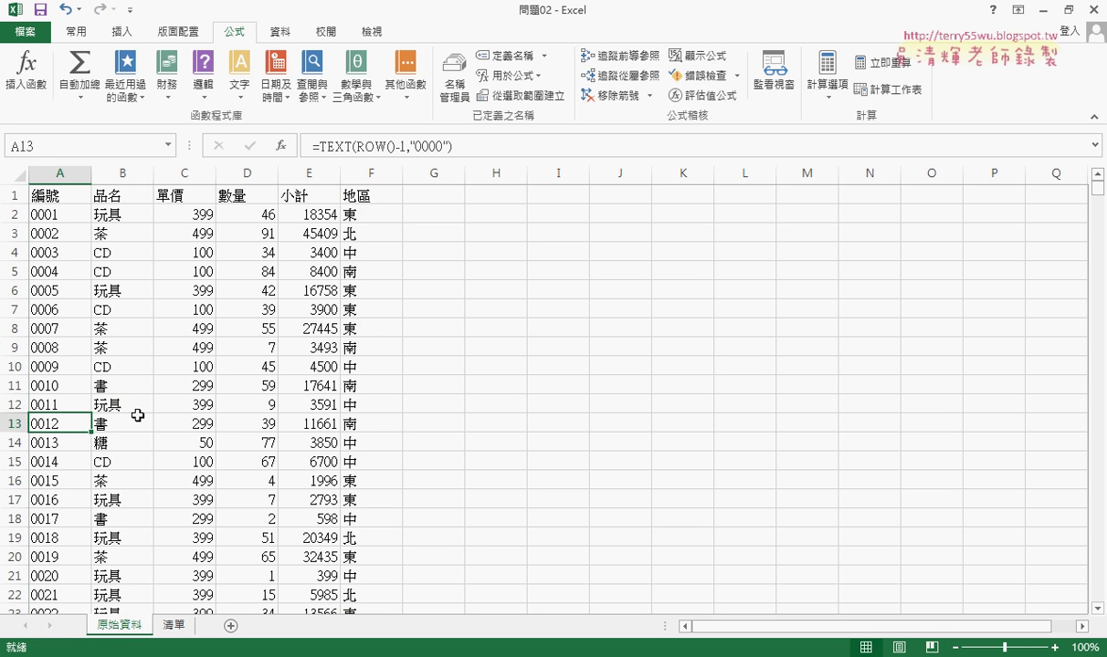
click(58, 401)
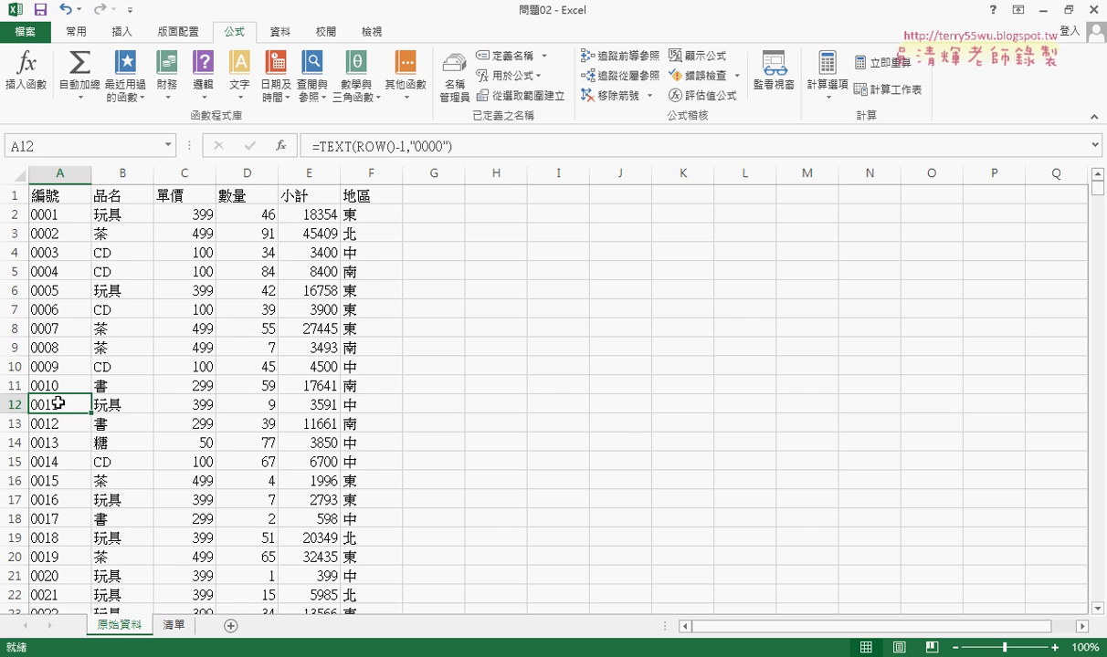
key(ctrl+shift+Right)
key(ctrl+shift+Down)
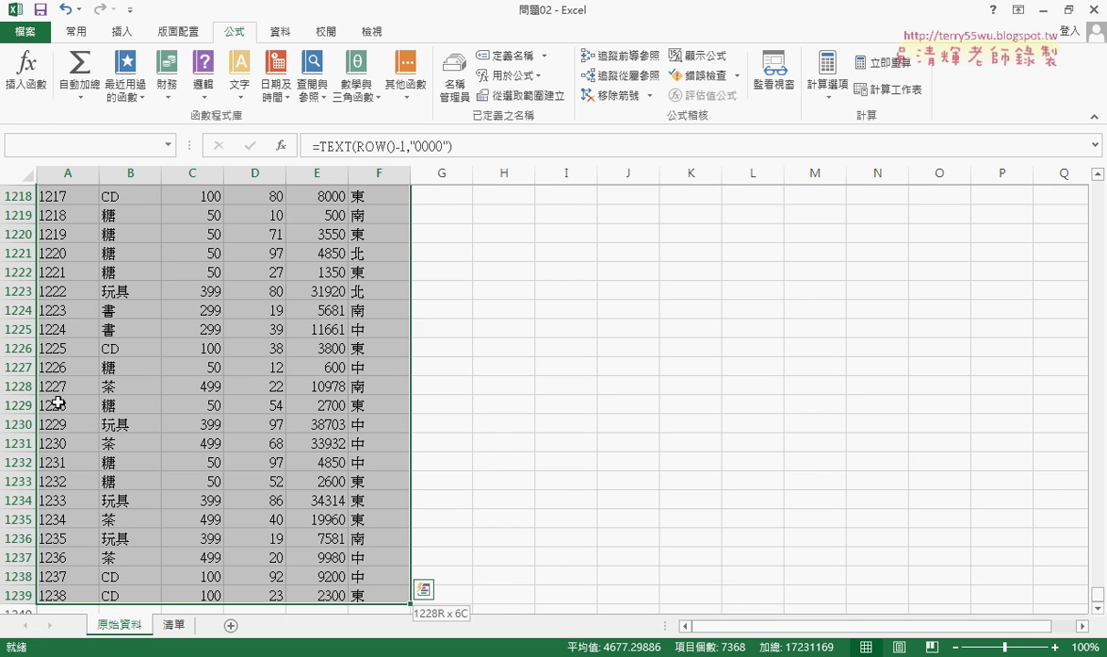
key(ctrl+BackSpace)
key(Delete)
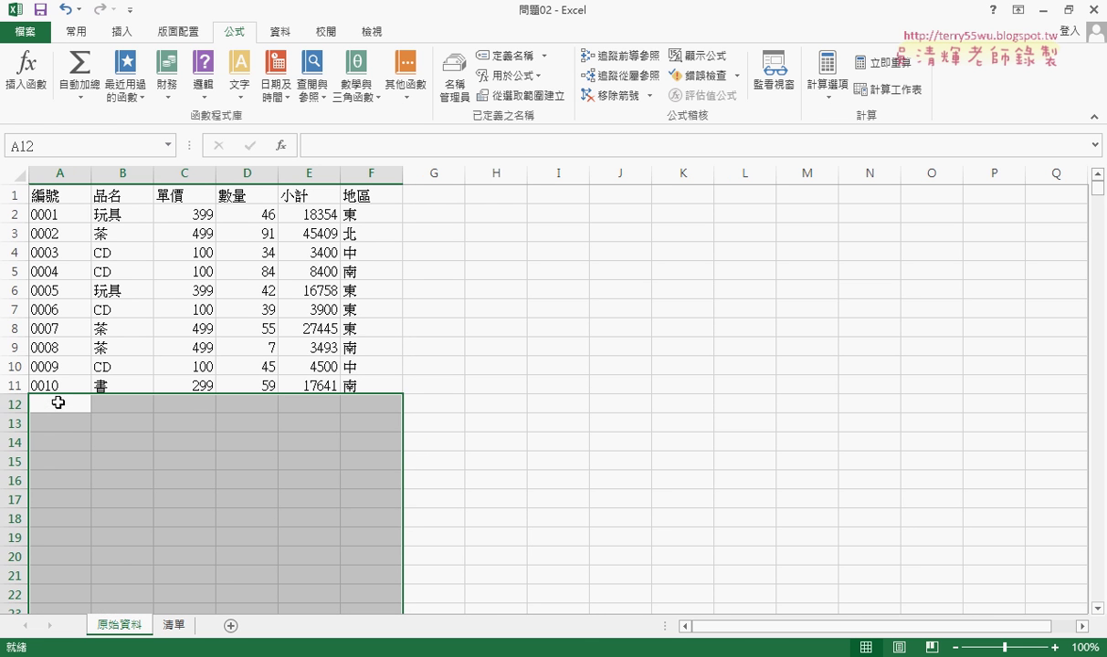
click(132, 404)
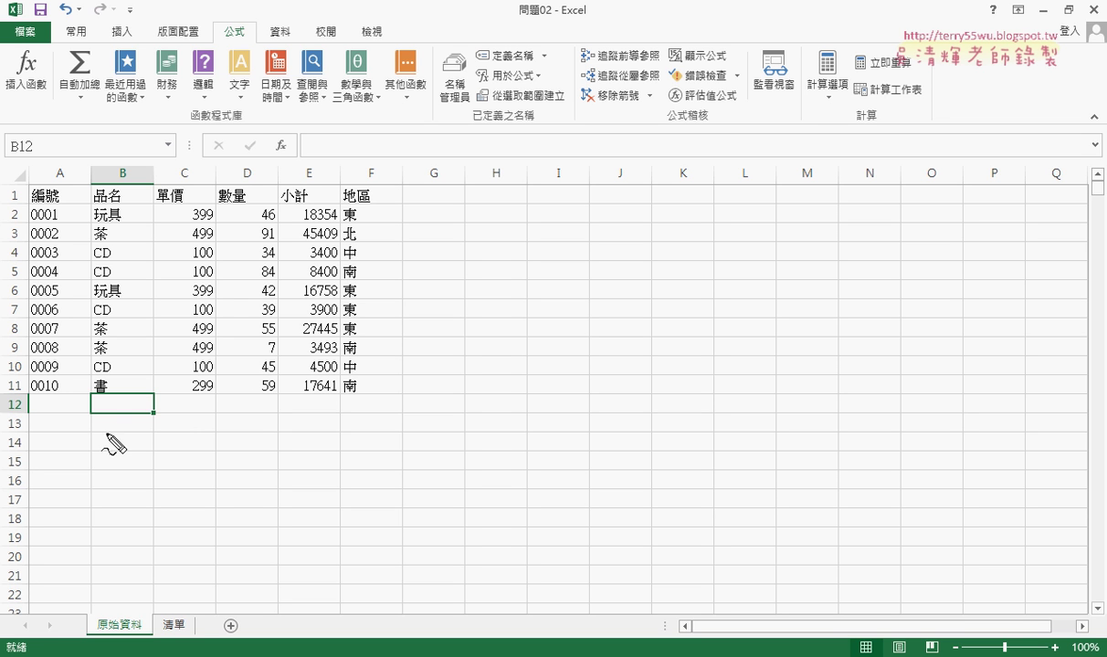
drag(100, 426, 118, 425)
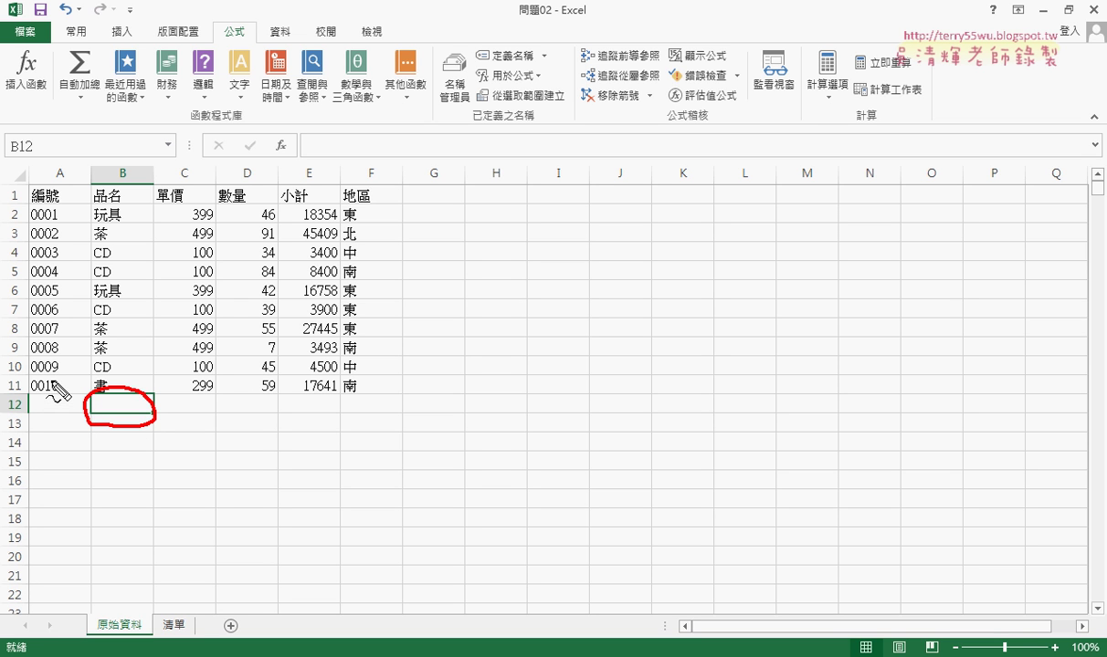
drag(53, 390, 77, 381)
mouse_move(185, 387)
mouse_down()
mouse_move(208, 372)
mouse_move(256, 405)
mouse_up()
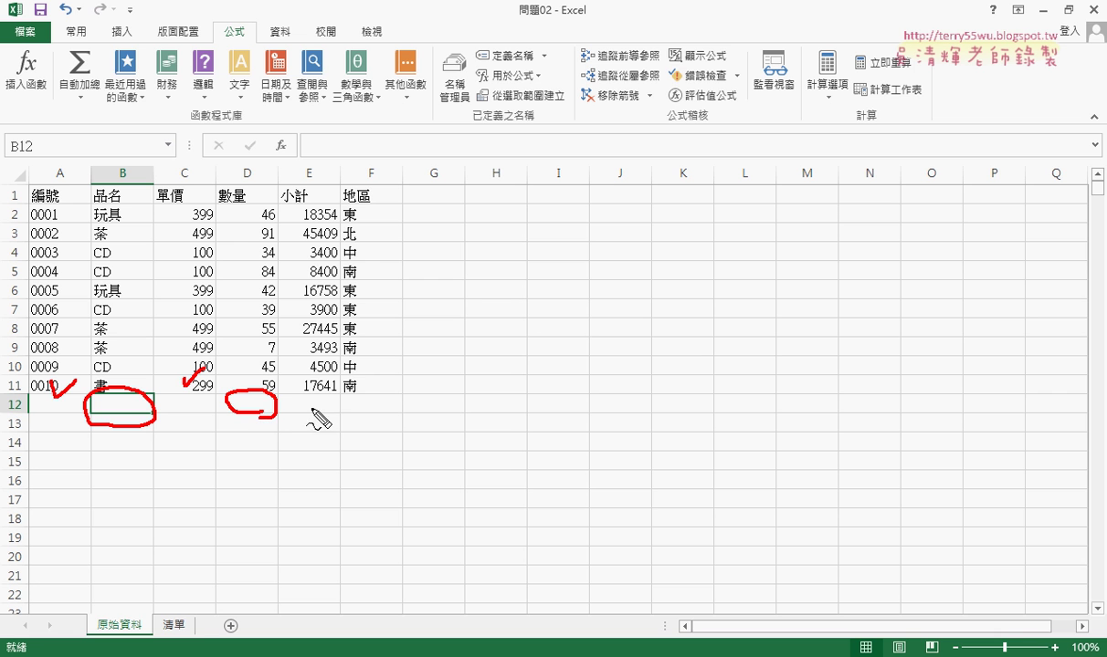
drag(321, 394, 310, 409)
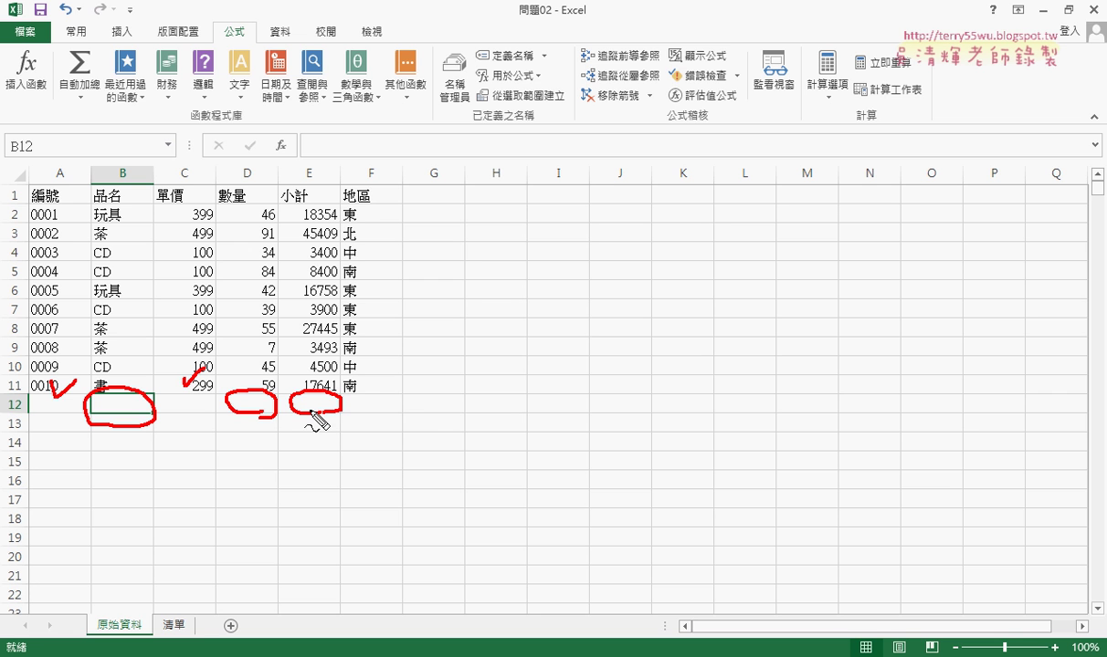
drag(354, 390, 375, 400)
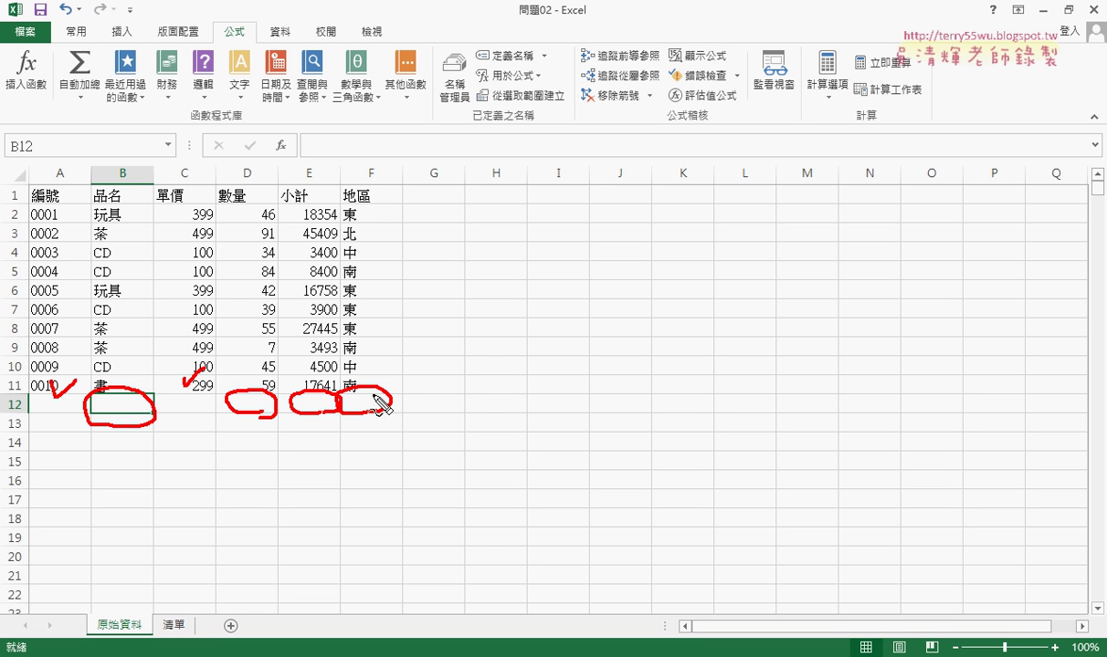